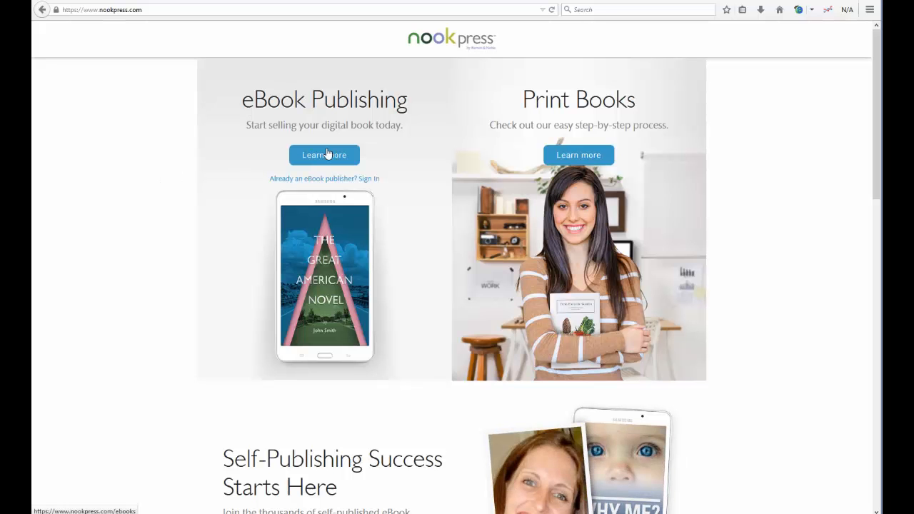
Step: Open the 'Become a Self-Published Author' eBook publishing page from the NOOK Press home page
left_click(325, 154)
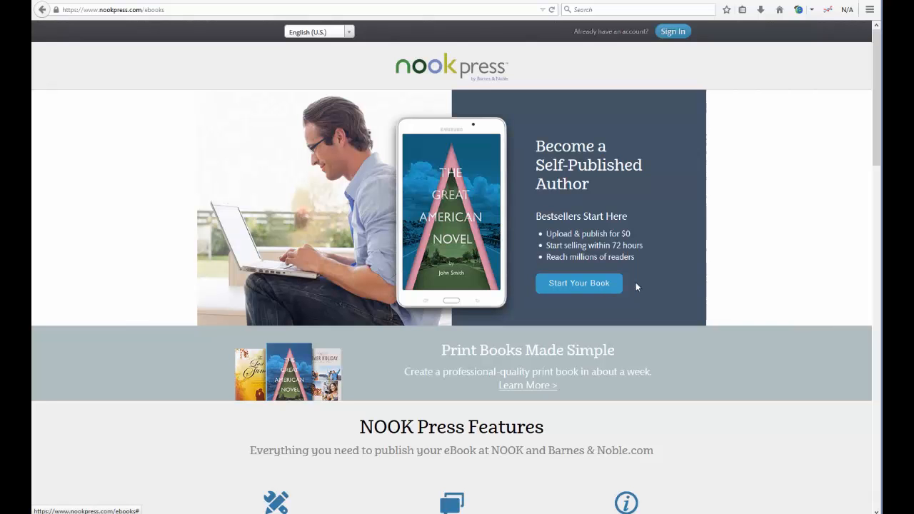
Step: Start a new book and enter the account holder's first and last name in the sign-up form
left_click(578, 284)
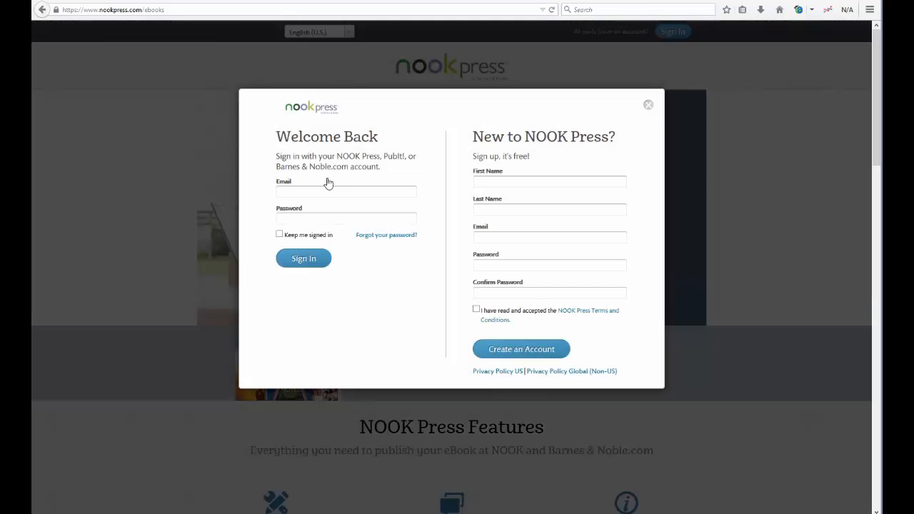
left_click(532, 184)
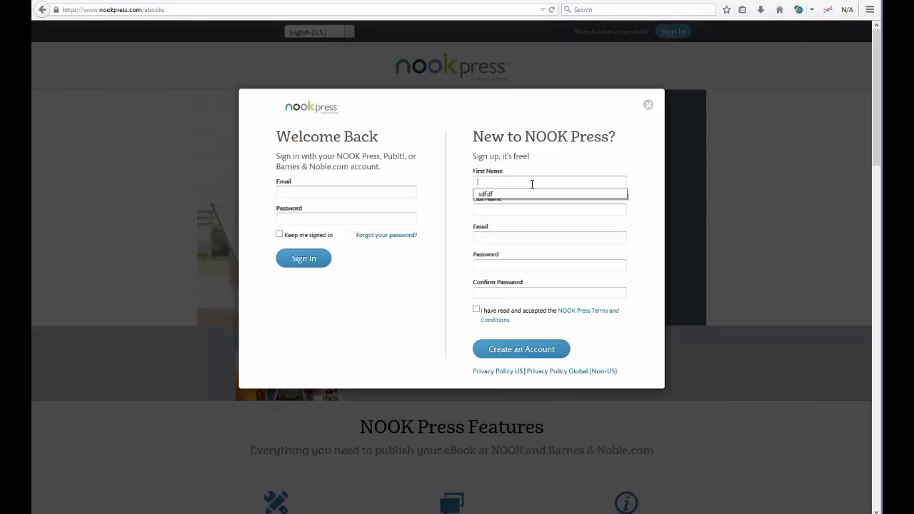
left_click(554, 161)
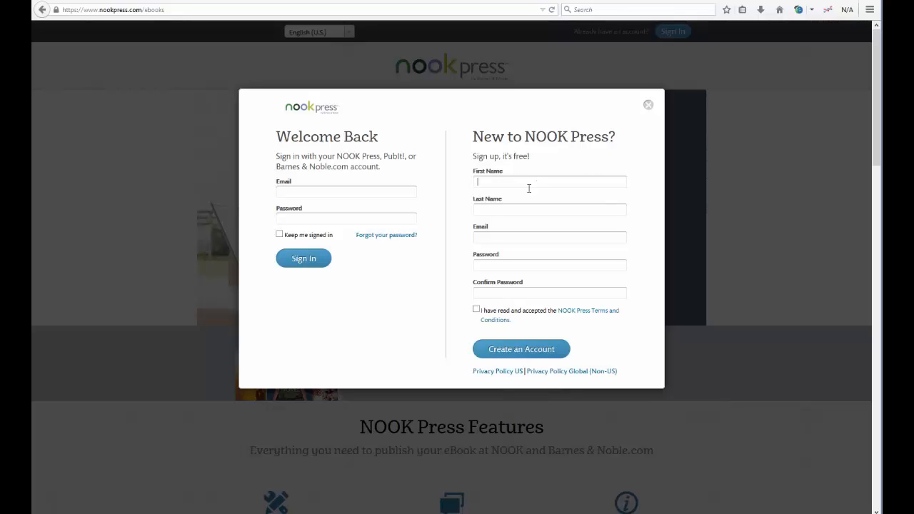
left_click(529, 185)
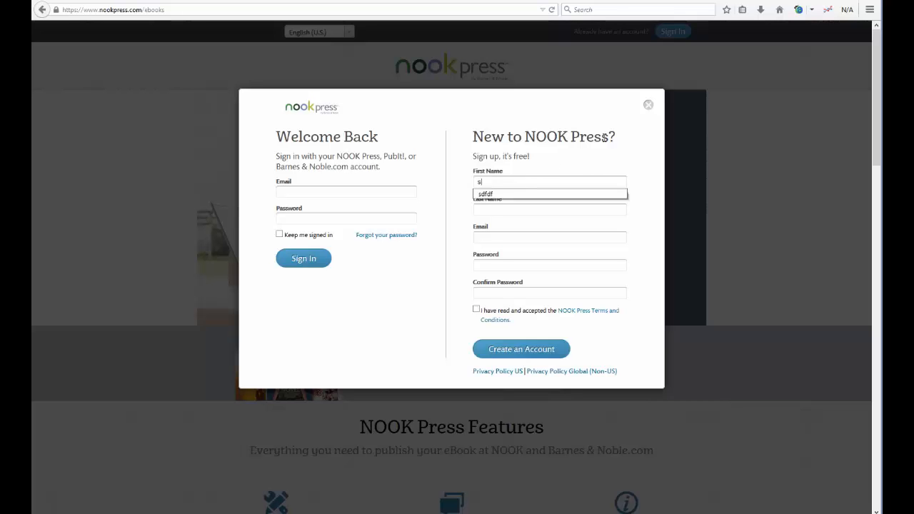
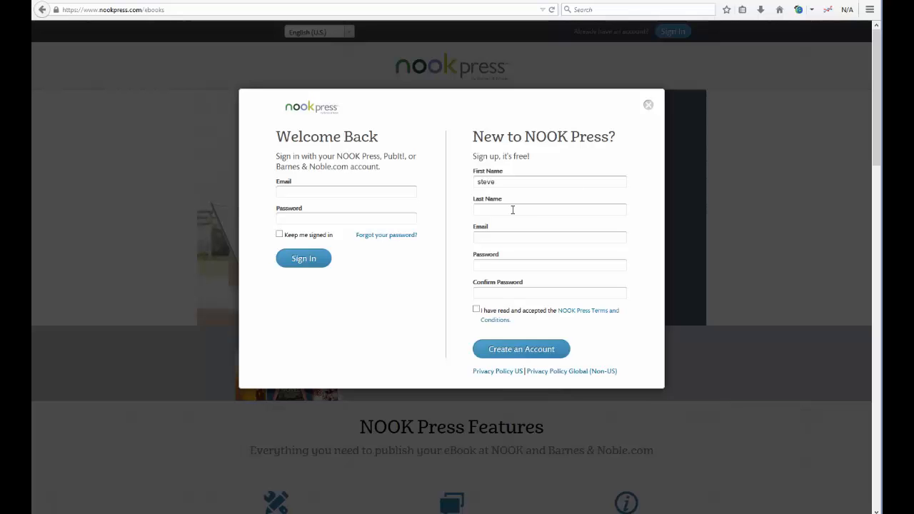
left_click(513, 209)
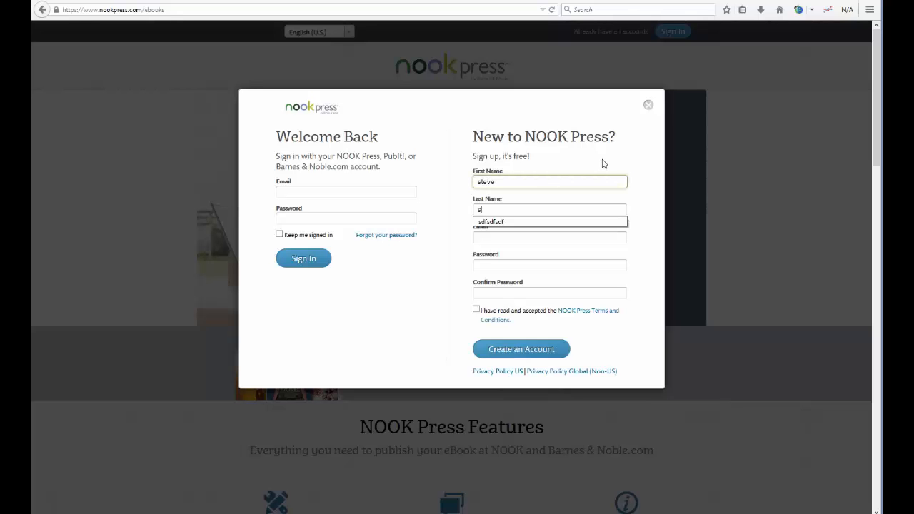
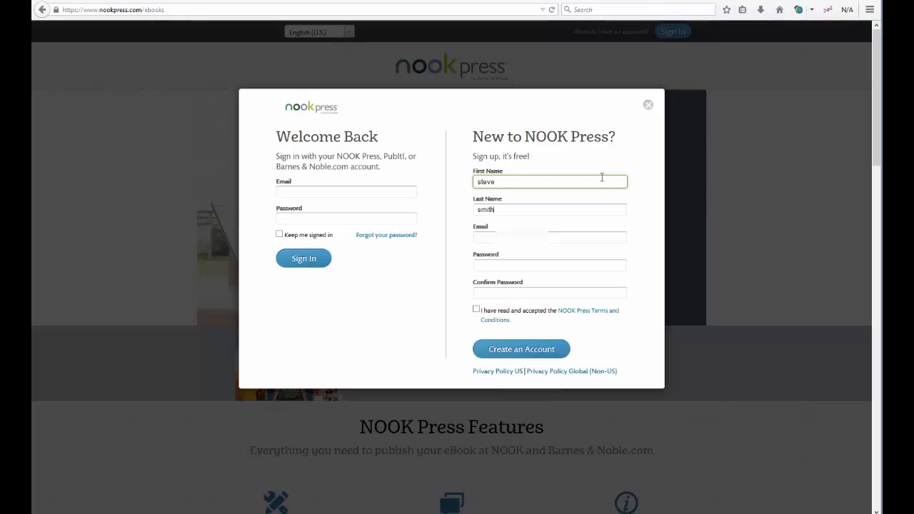
key("Tab")
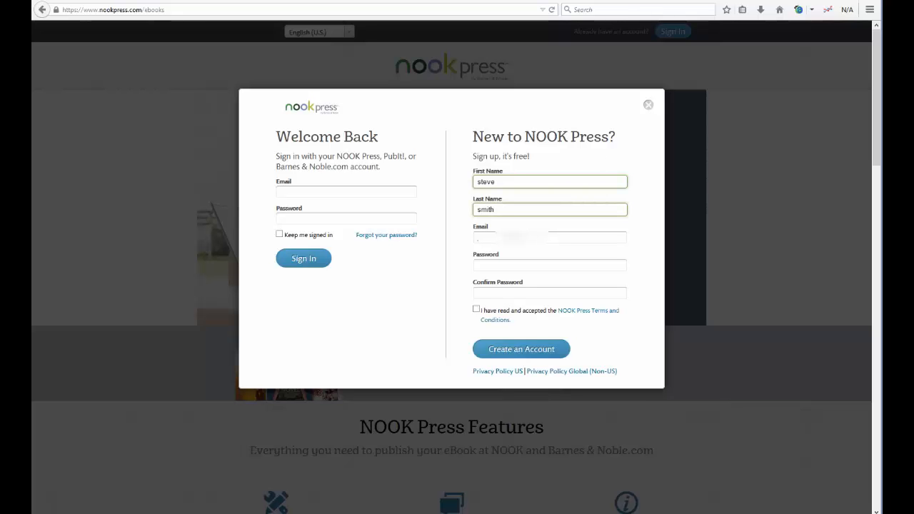
Step: Paste the account e-mail, enter and confirm the password, accept the terms, and create the account
right_click(529, 240)
left_click(543, 286)
key("Tab")
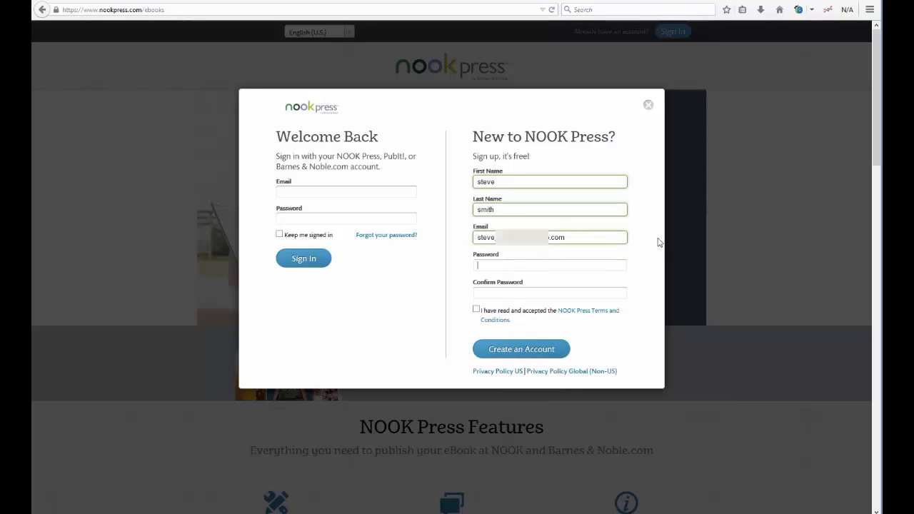
type("•••••••")
left_click(510, 294)
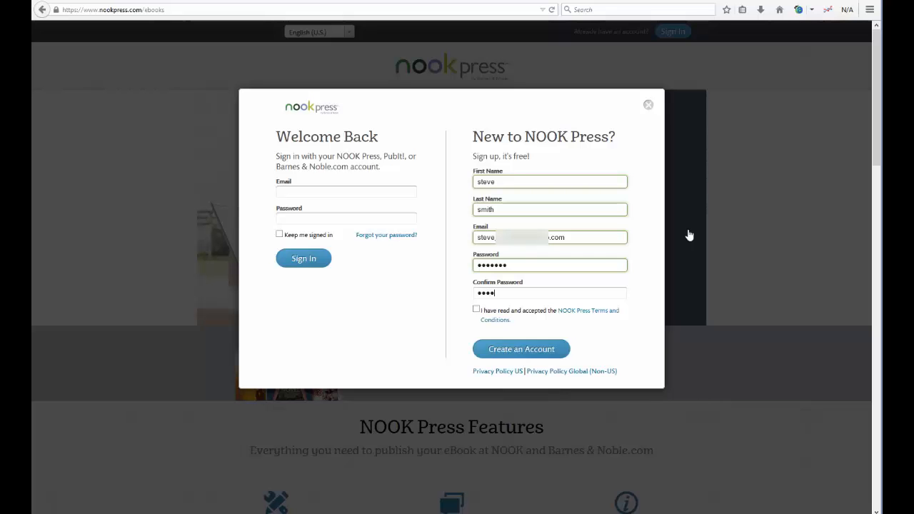
type("•••••••")
left_click(477, 311)
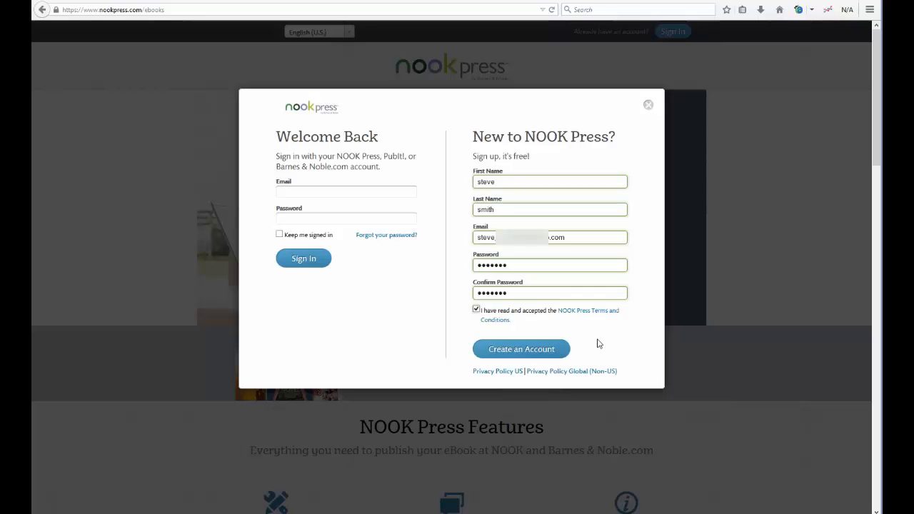
left_click(518, 355)
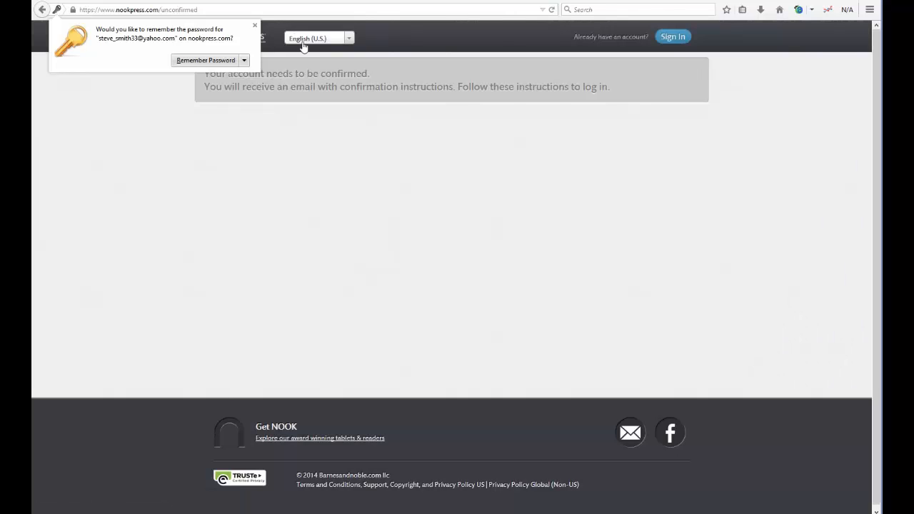
Step: Dismiss Firefox's Remember Password prompt on the confirmation notice page
left_click(255, 25)
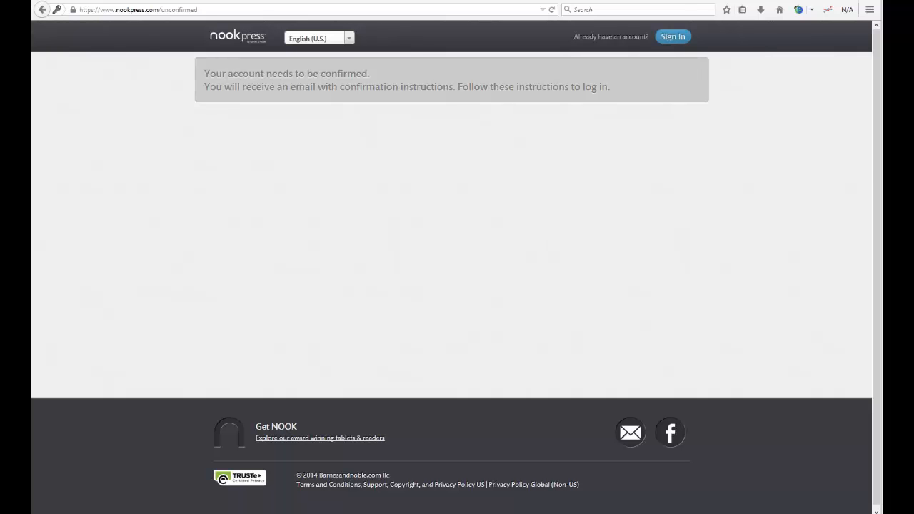
Step: Confirm the account via the Welcome to NOOK Press e-mail link in Yahoo Mail, then move that window aside
left_click_drag(907, 86, 687, 114)
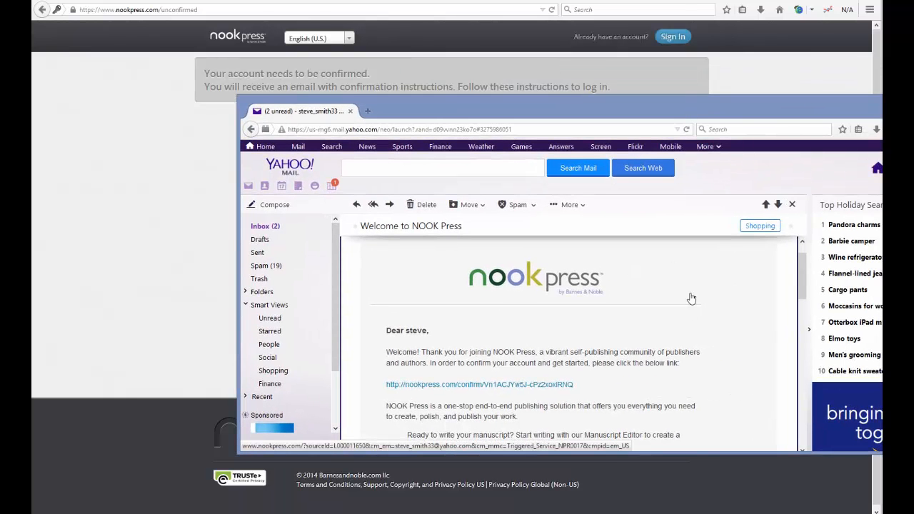
scroll(691, 298, "down", 1)
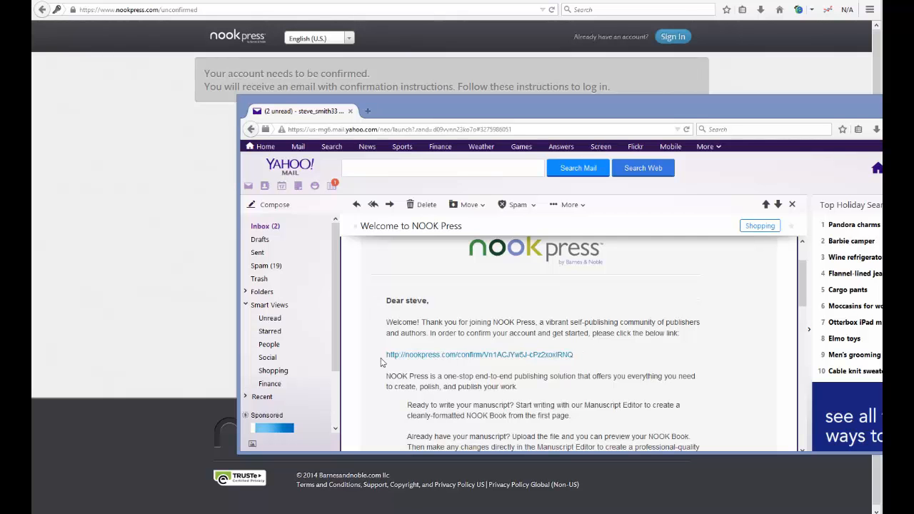
left_click(556, 357)
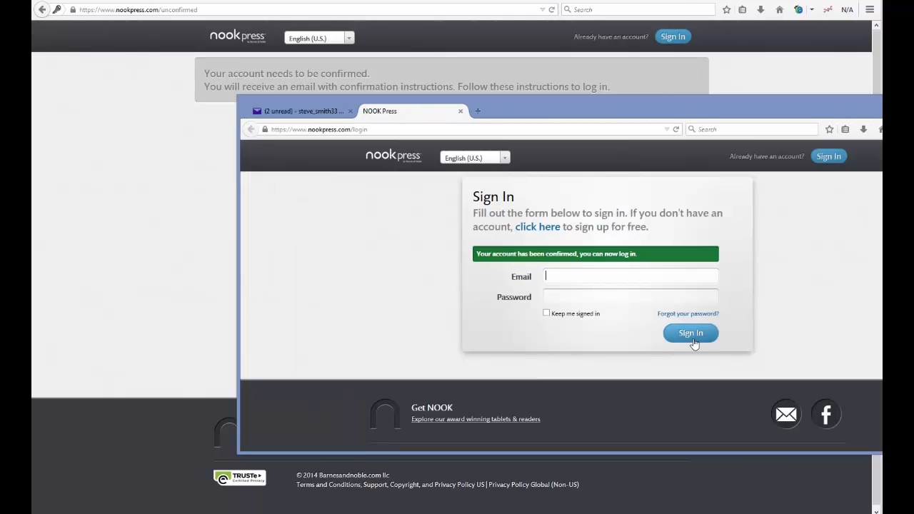
left_click_drag(804, 107, 913, 114)
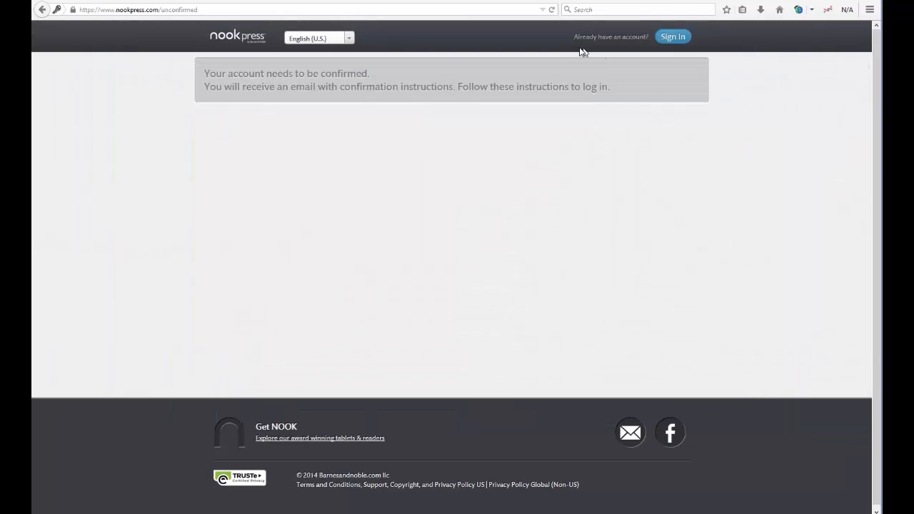
Step: Sign in to NOOK Press with the pasted account e-mail and the password
left_click(673, 41)
left_click(563, 98)
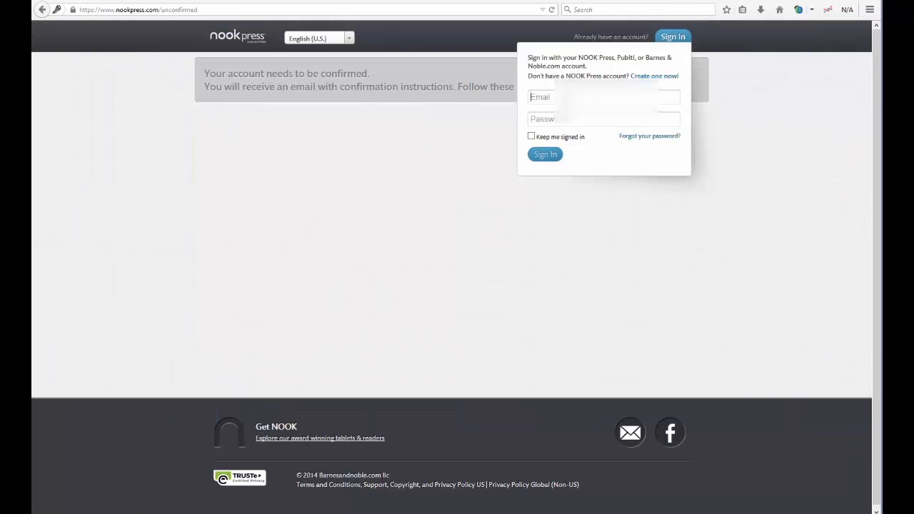
left_click(563, 98)
right_click(567, 97)
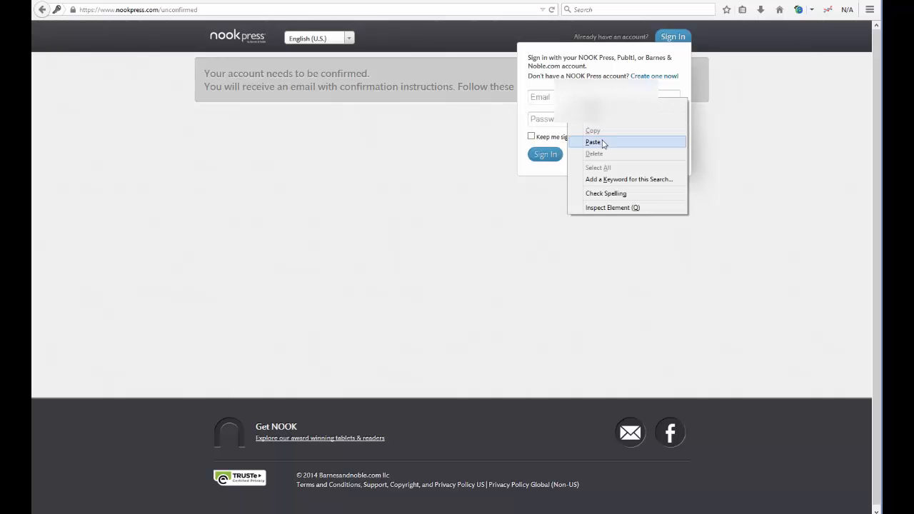
left_click(600, 141)
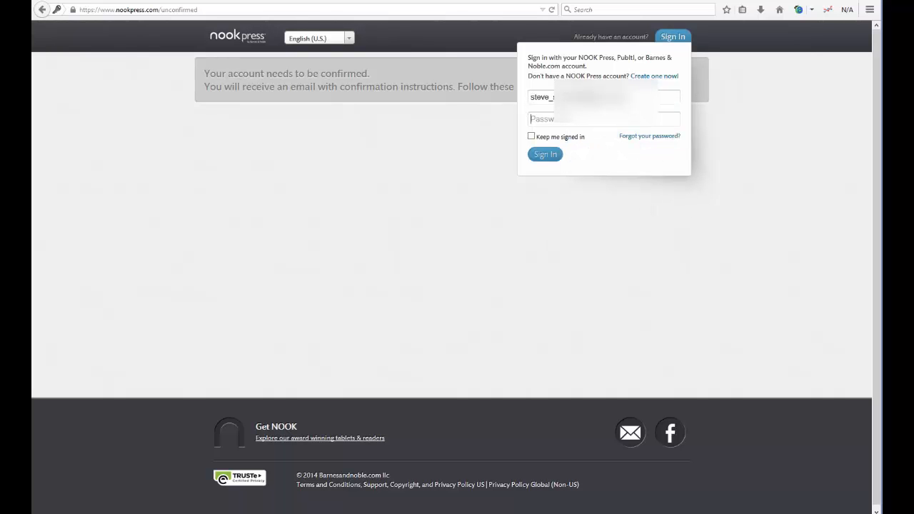
type("*****")
left_click(546, 158)
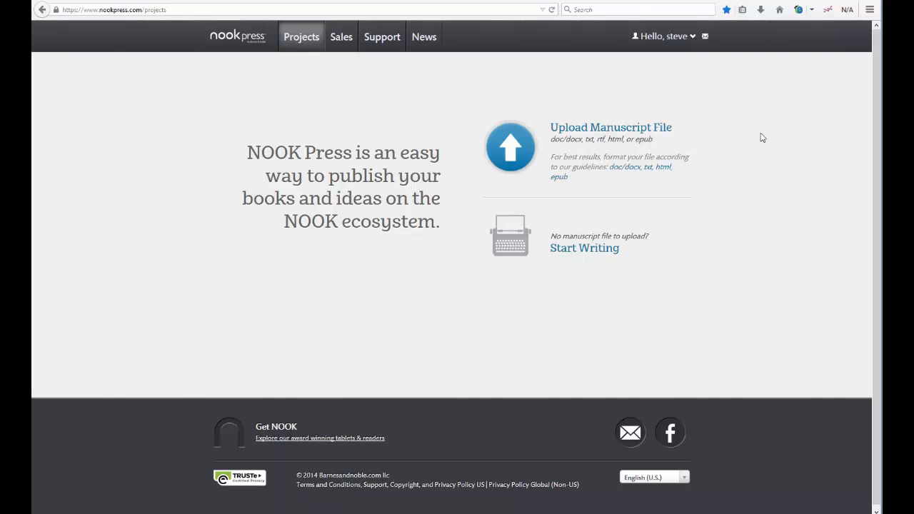
Step: In vendor account settings, select the Publisher Name, then go to Payment and Tax Information
left_click(684, 43)
left_click(666, 66)
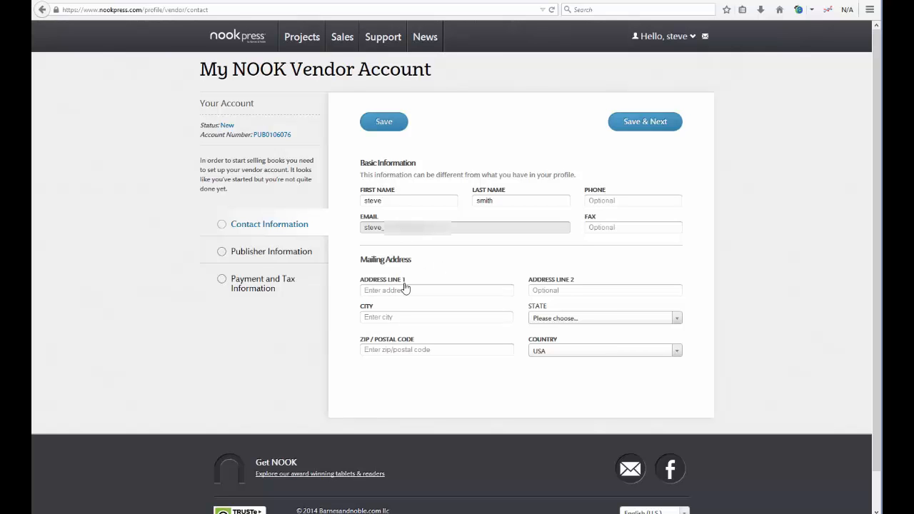
left_click(272, 259)
left_click_drag(423, 213, 354, 221)
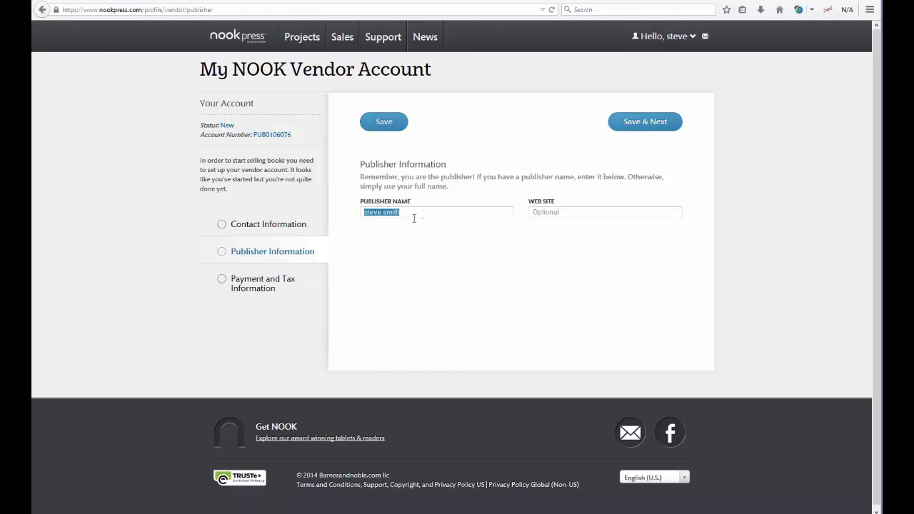
left_click_drag(421, 218, 353, 238)
left_click_drag(445, 212, 357, 216)
left_click(251, 290)
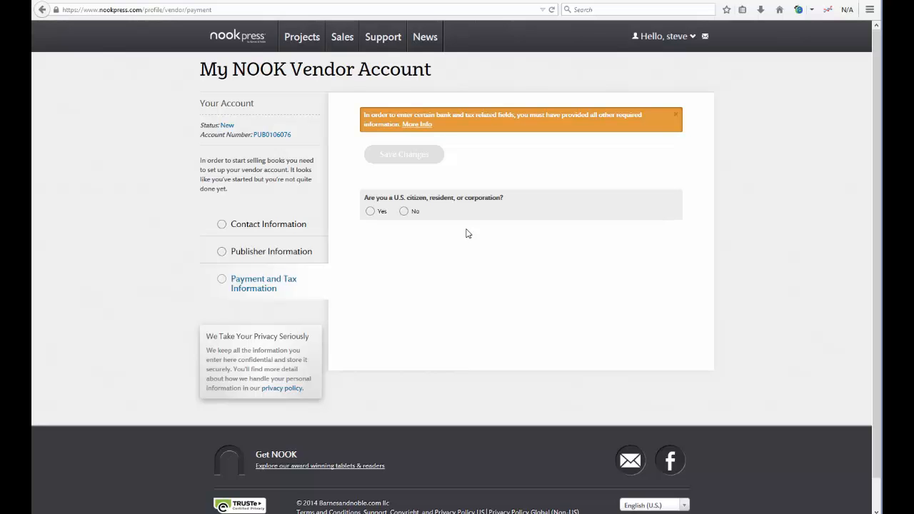
Step: Answer Yes to U.S. status, keep Individual as taxpayer type, and click into Bank Name and Routing Number
left_click(371, 213)
scroll(757, 251, "down", 3)
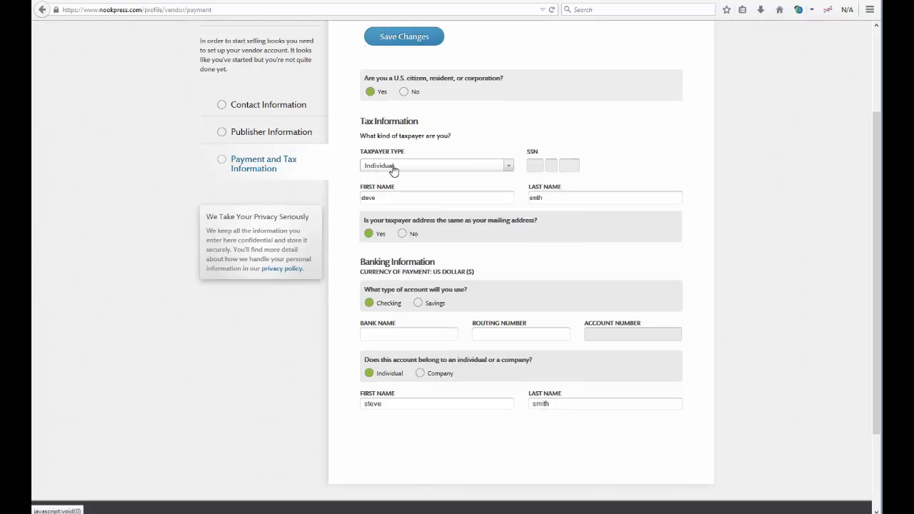
left_click(395, 169)
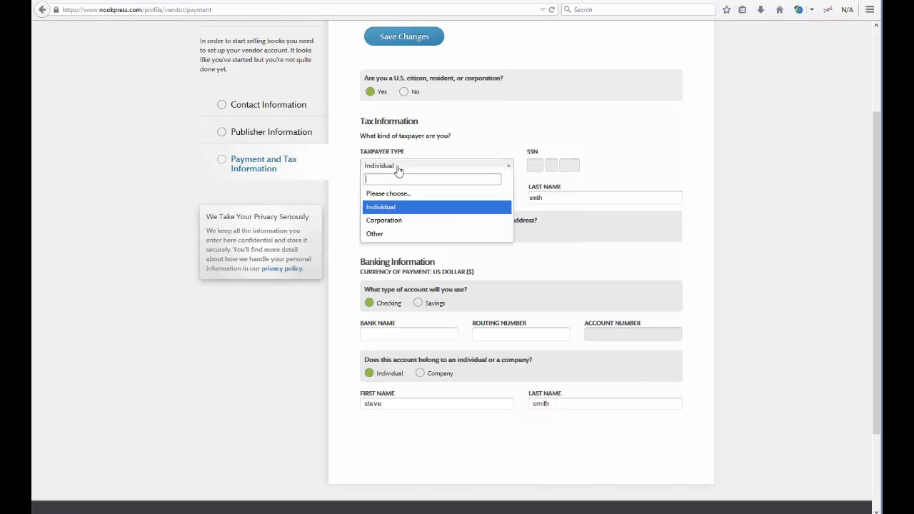
left_click(412, 208)
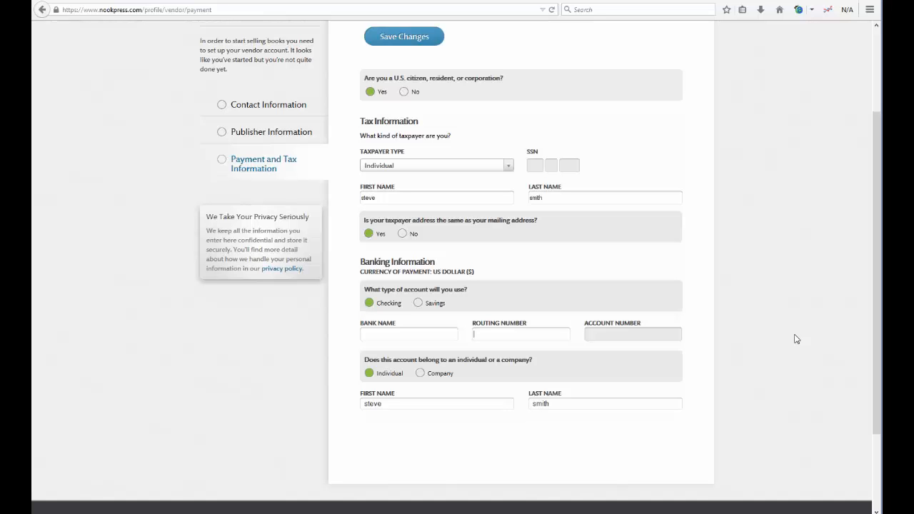
left_click(395, 339)
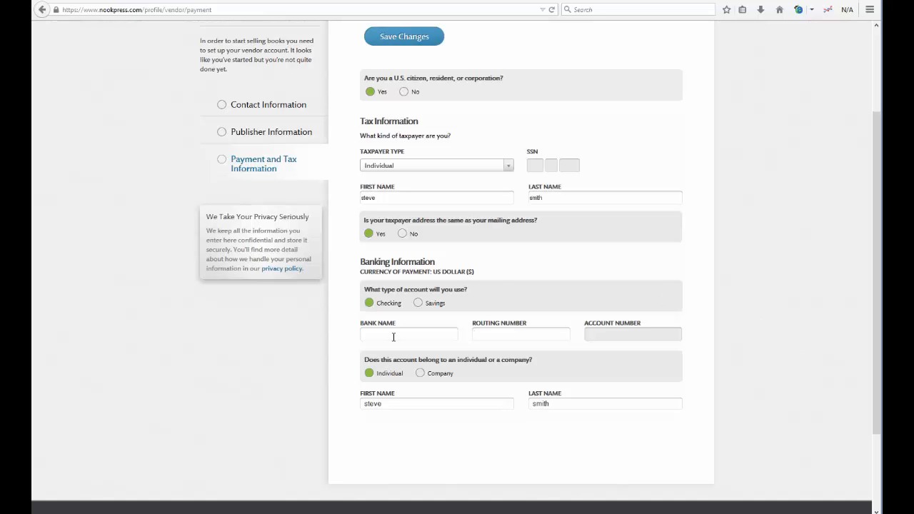
left_click(500, 338)
scroll(710, 333, "up", 3)
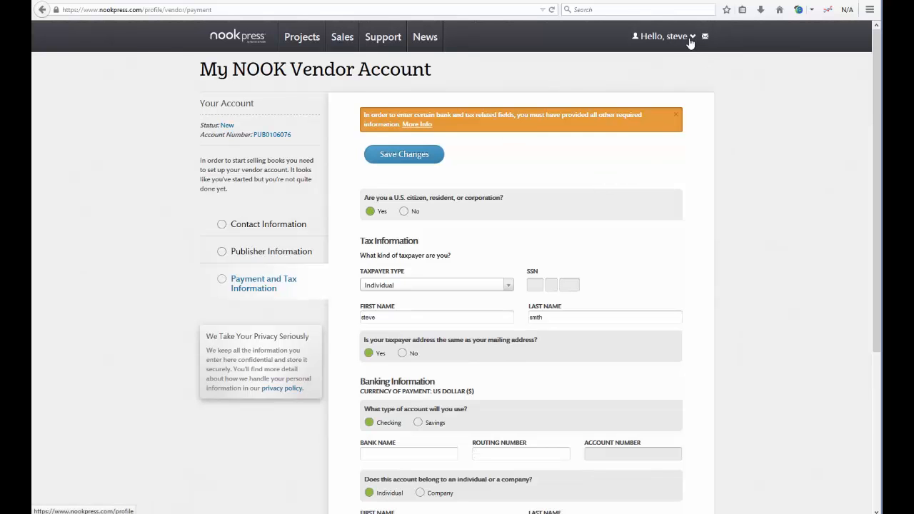
mouse_move(690, 41)
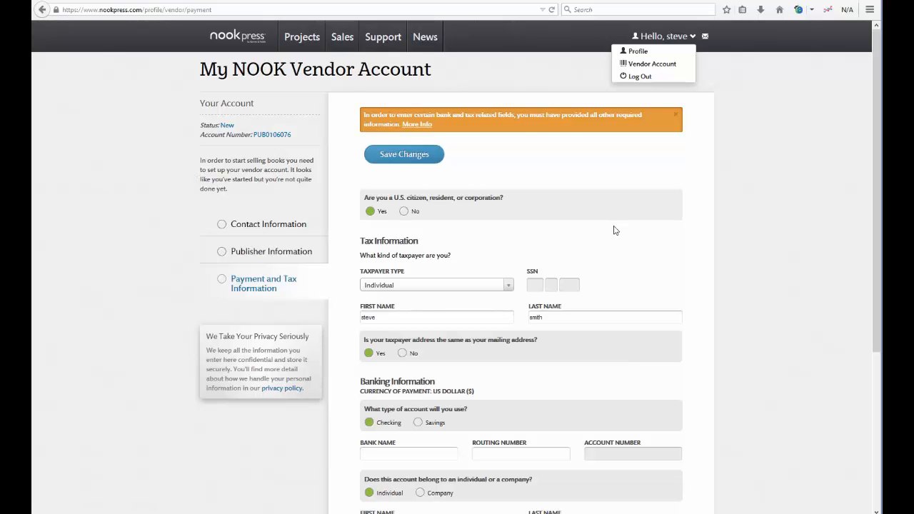
Step: Leave the payment form and go to the Projects page listing existing titles
left_click(292, 225)
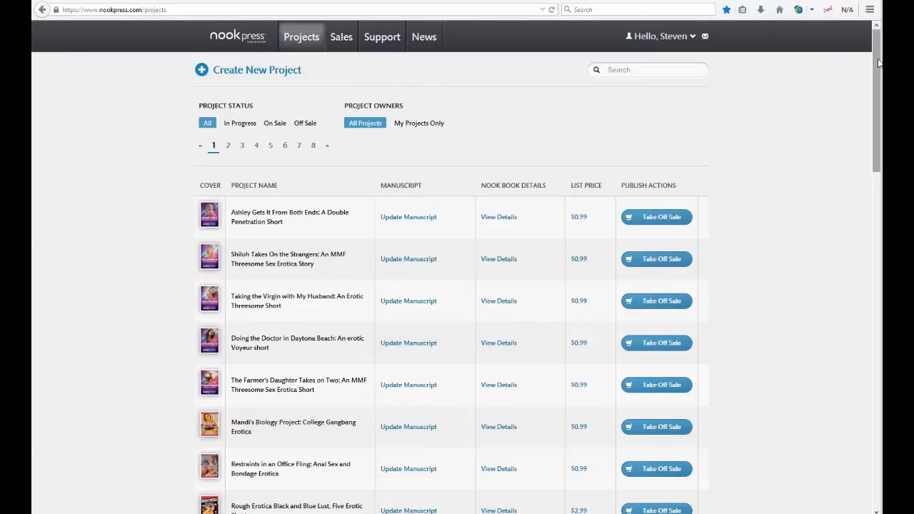
Step: Scroll through the project list and begin a new project with Create New Project
left_click_drag(876, 70, 862, 50)
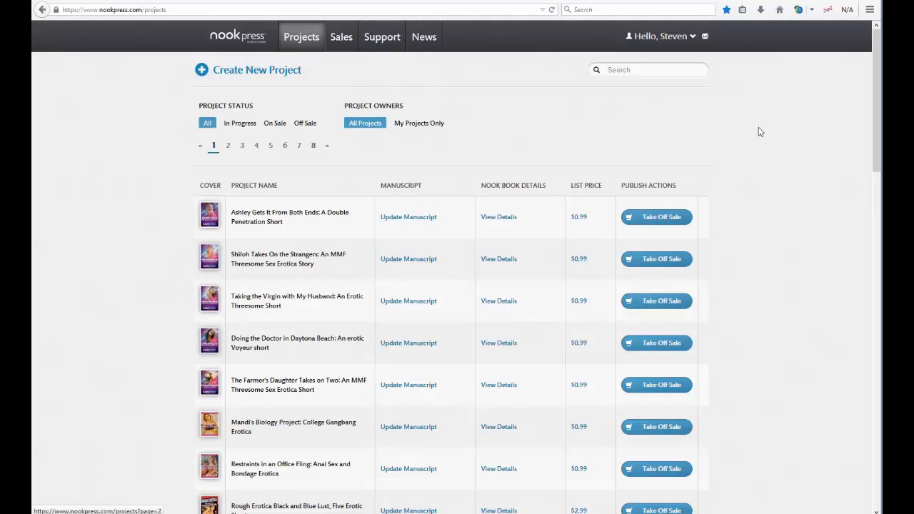
left_click_drag(878, 84, 878, 294)
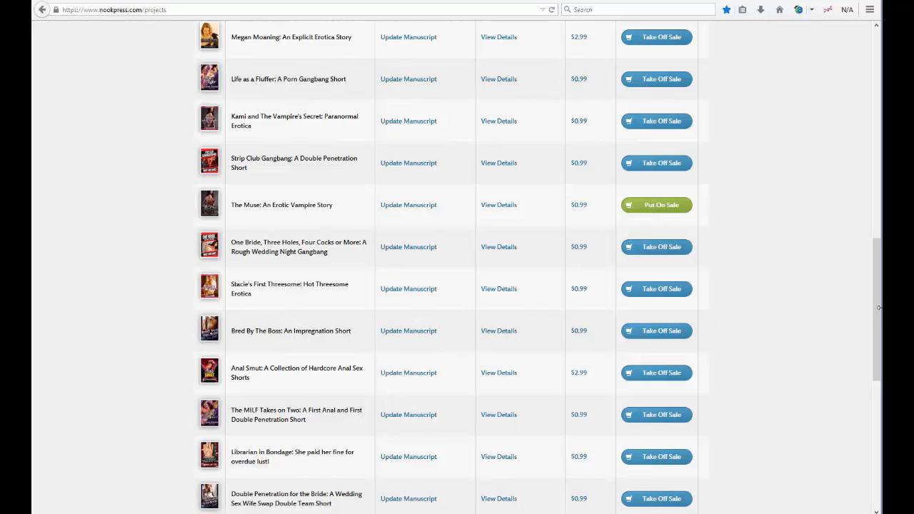
left_click_drag(878, 310, 867, 93)
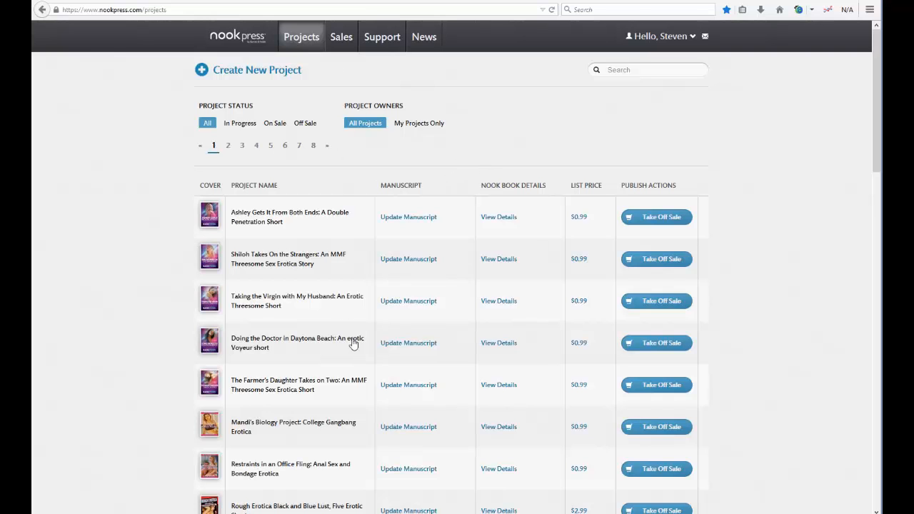
left_click(254, 76)
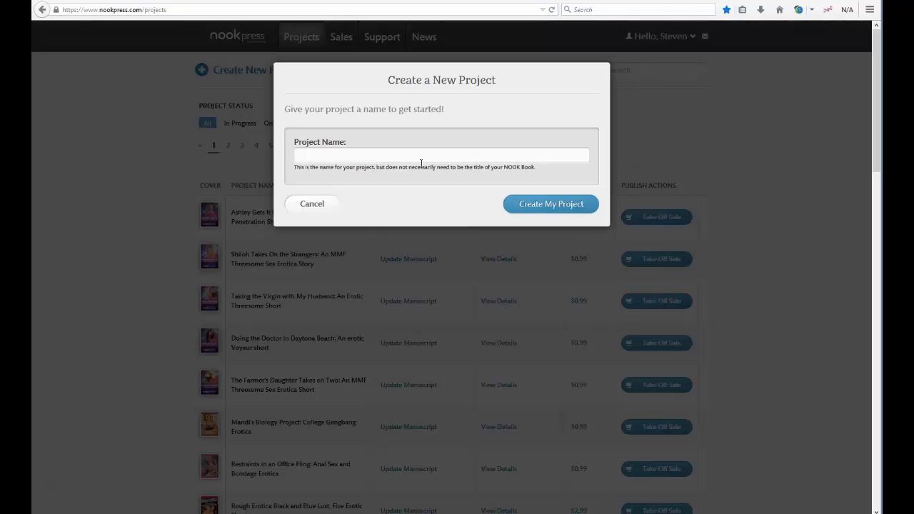
Step: Create the project named 'Bound and Bent Over in the Forest: A First Anal Sex Erotica Story' from the pasted title
left_click(347, 153)
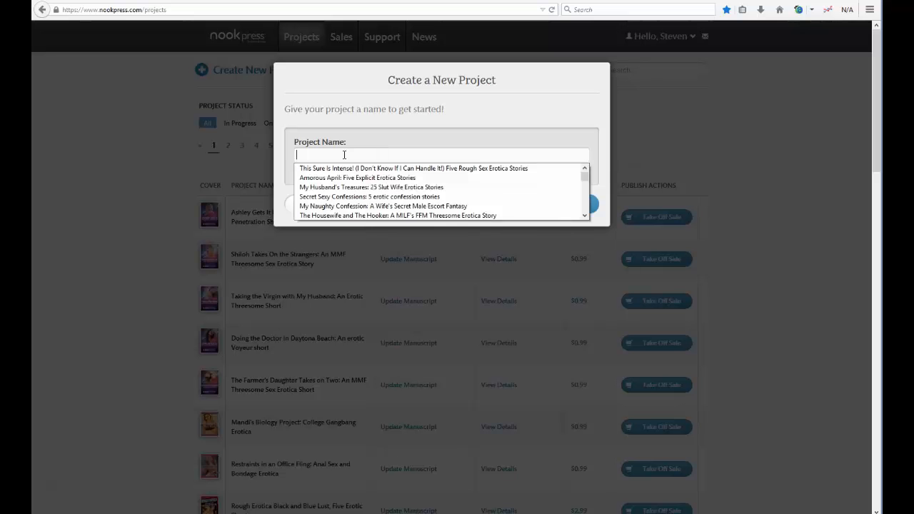
right_click(346, 155)
left_click(388, 200)
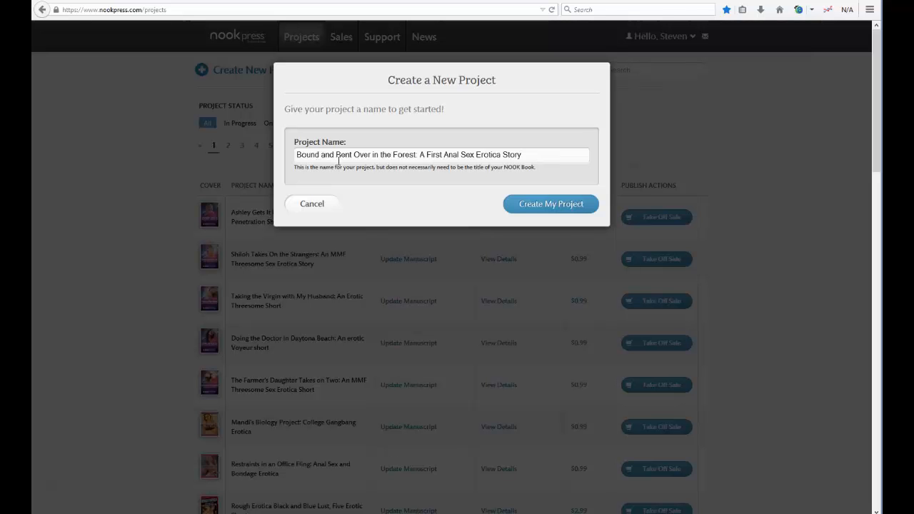
left_click(552, 204)
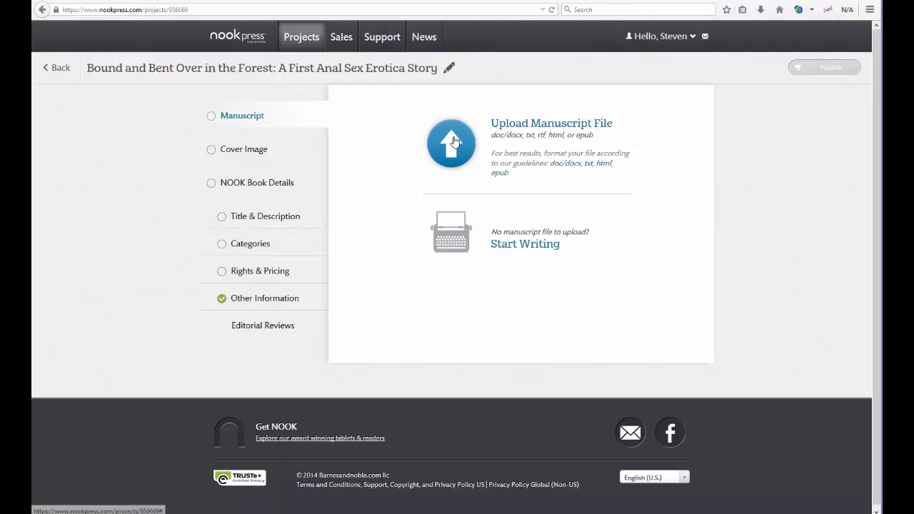
Step: Begin a manuscript upload and browse to the Desktop > A cross > nook folder
left_click(452, 146)
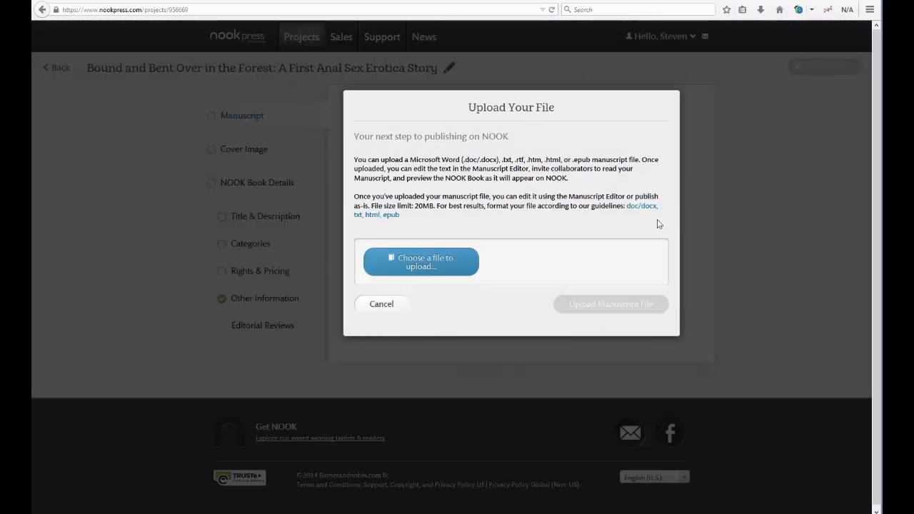
left_click(440, 268)
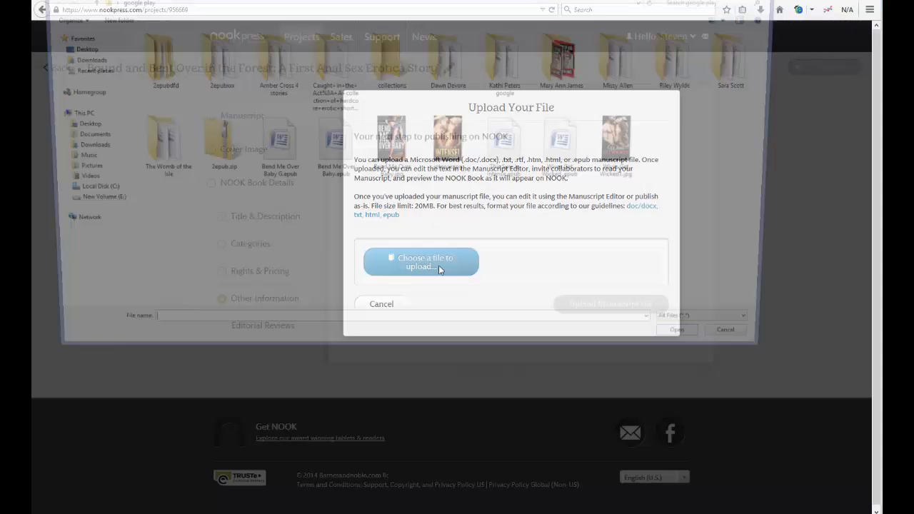
left_click(65, 48)
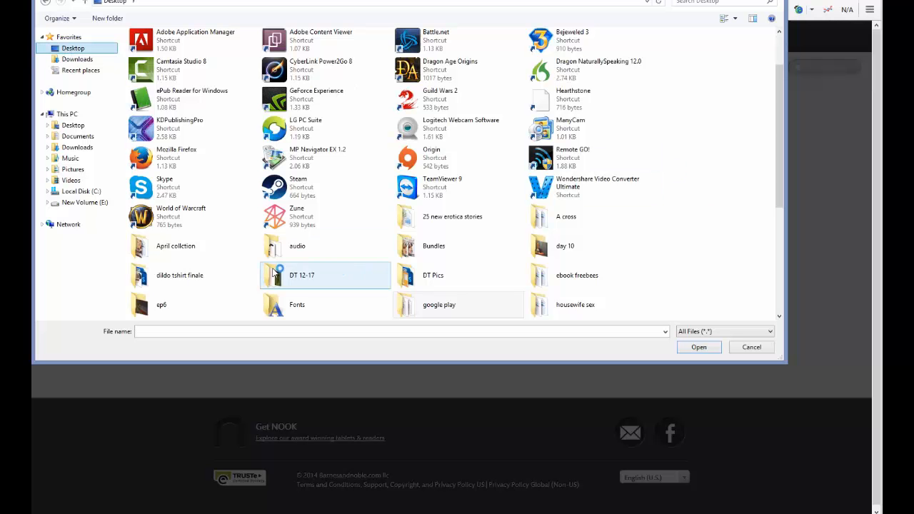
double_click(560, 218)
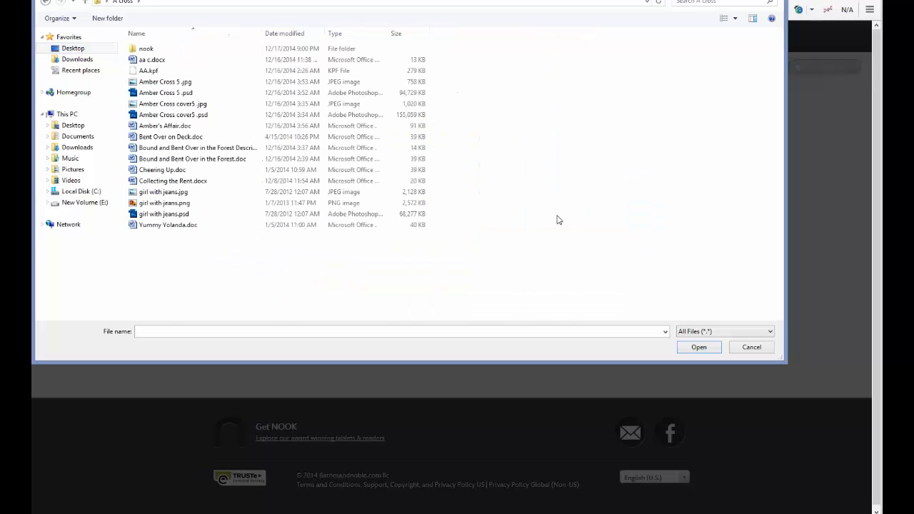
double_click(175, 48)
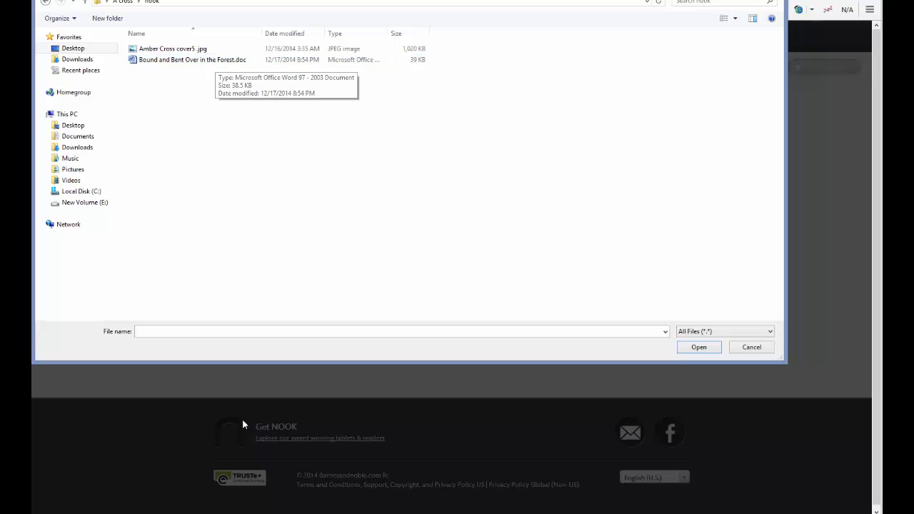
Step: In Word, confirm the author name's hyperlink to the author's Barnes & Noble page
mouse_move(329, 513)
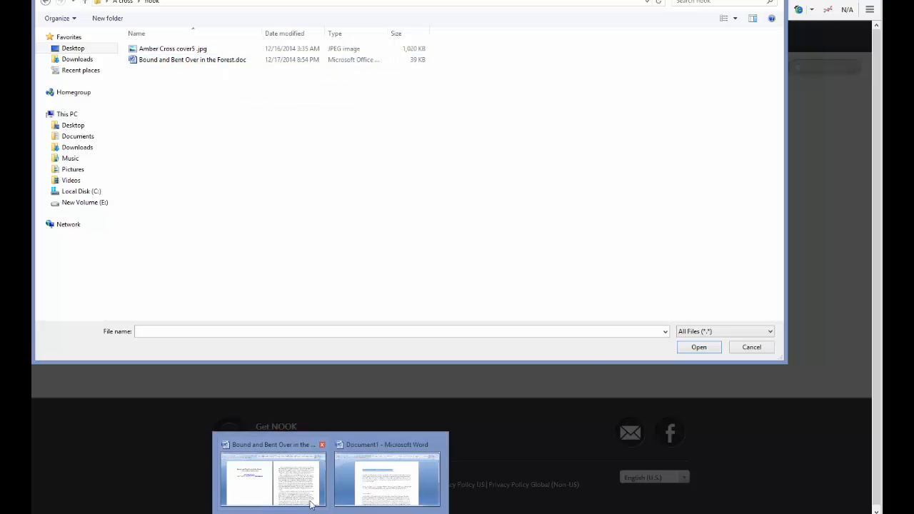
left_click(277, 484)
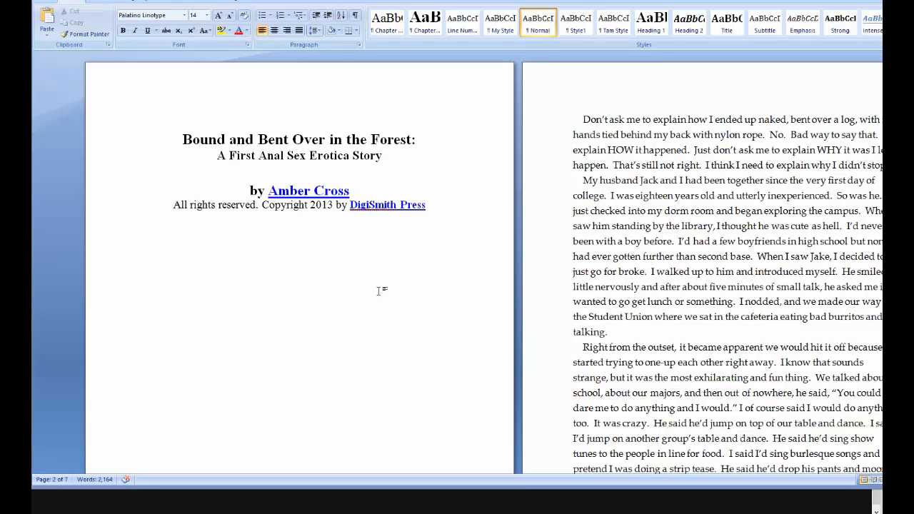
right_click(331, 195)
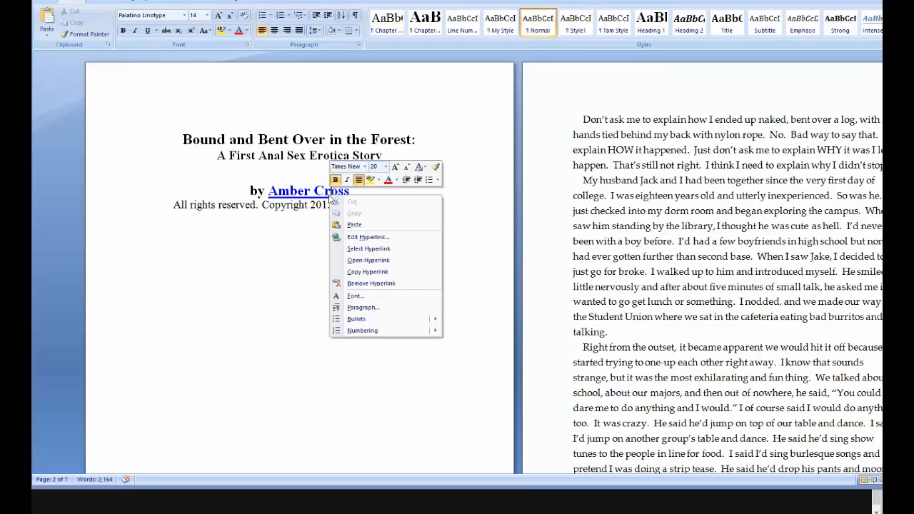
left_click(383, 238)
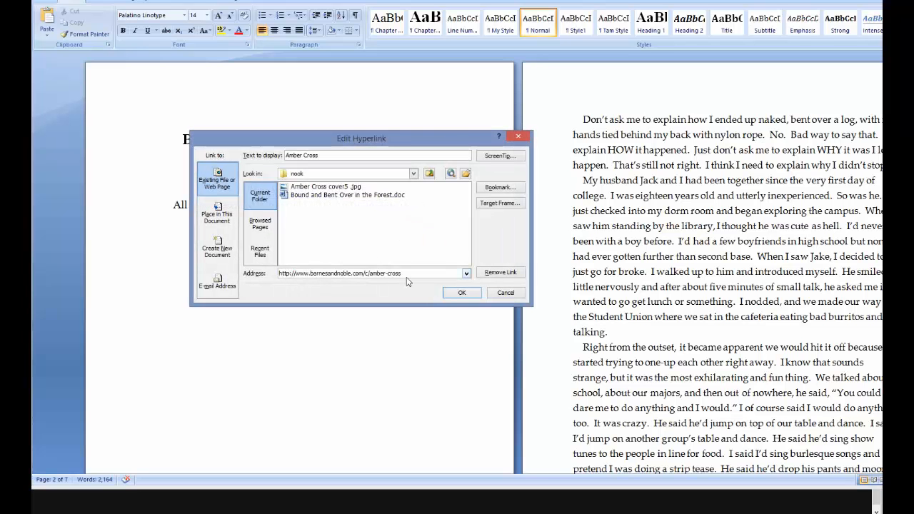
left_click(459, 293)
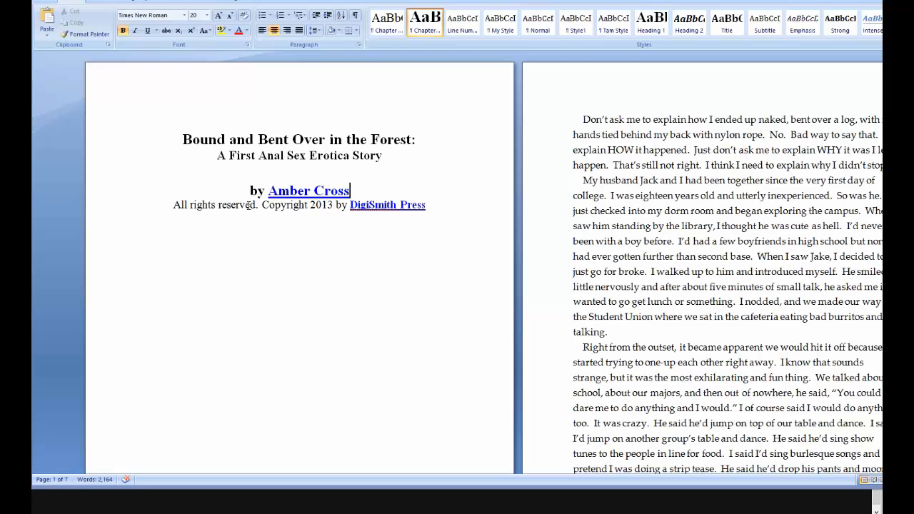
Step: Check 'All rights' on the title page and leave it without a hyperlink
left_click_drag(168, 205, 216, 207)
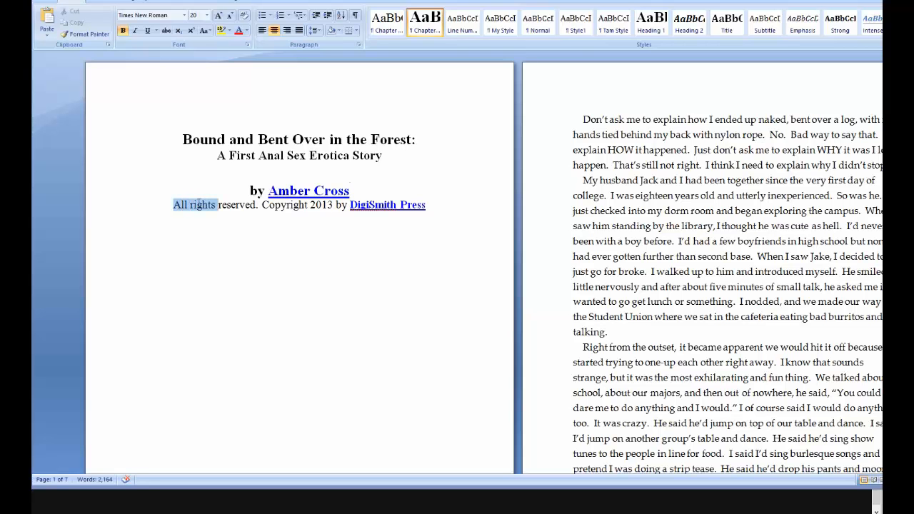
right_click(205, 209)
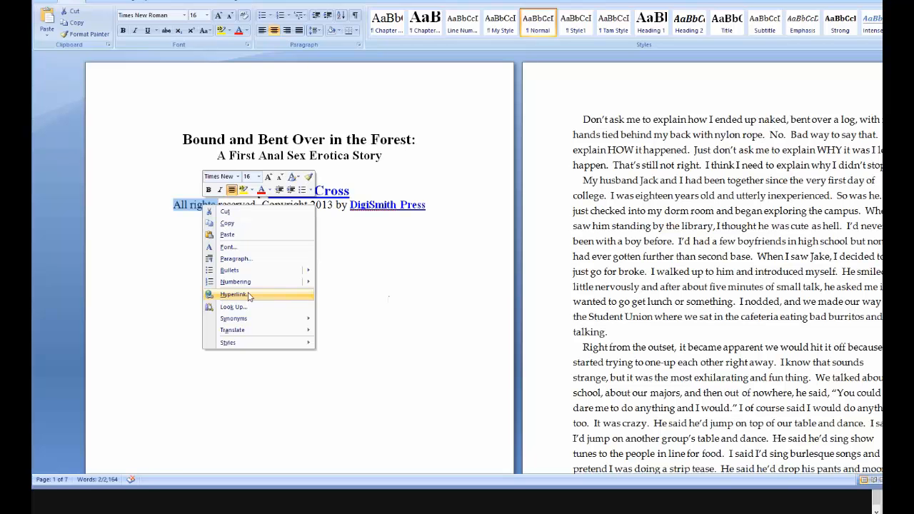
left_click(425, 288)
left_click(293, 263)
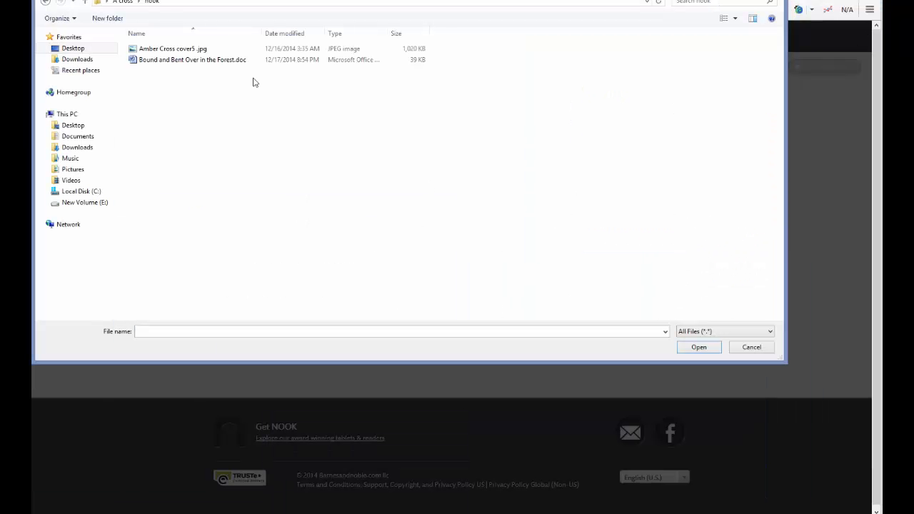
Step: Upload 'Bound and Bent Over in the Forest.doc' as the project's manuscript
left_click(227, 61)
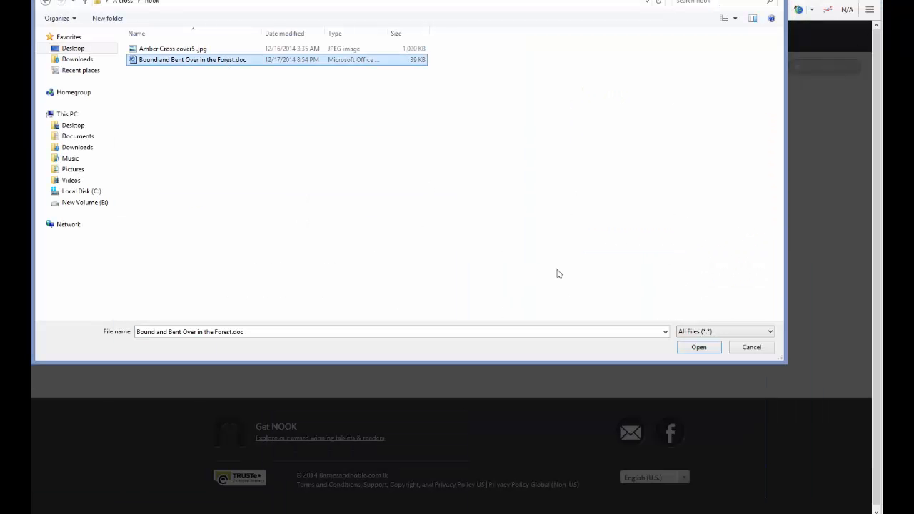
left_click(693, 348)
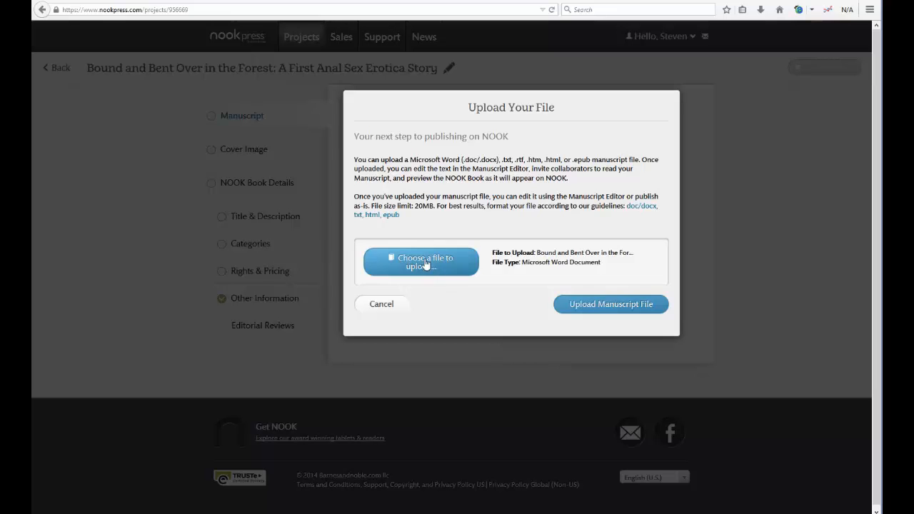
left_click(612, 309)
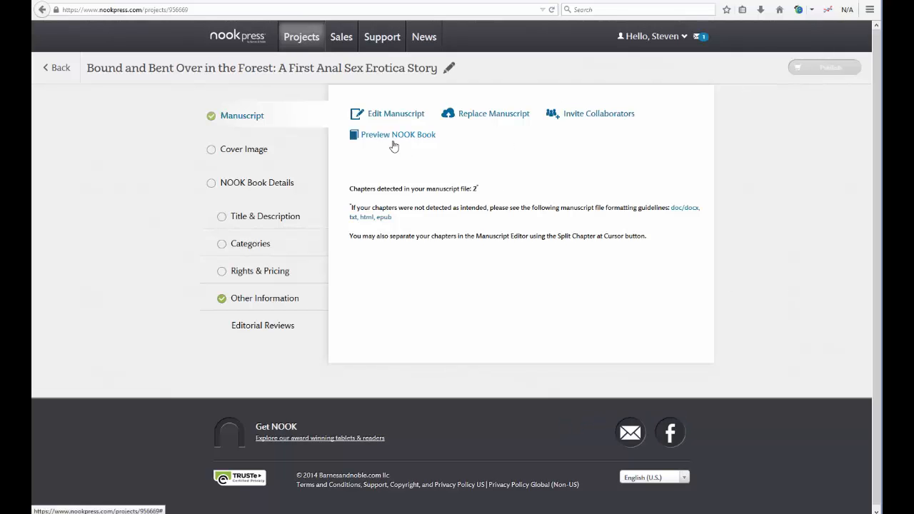
Step: Upload the cover .jpg as the cover image, also adding it to the manuscript
left_click(240, 156)
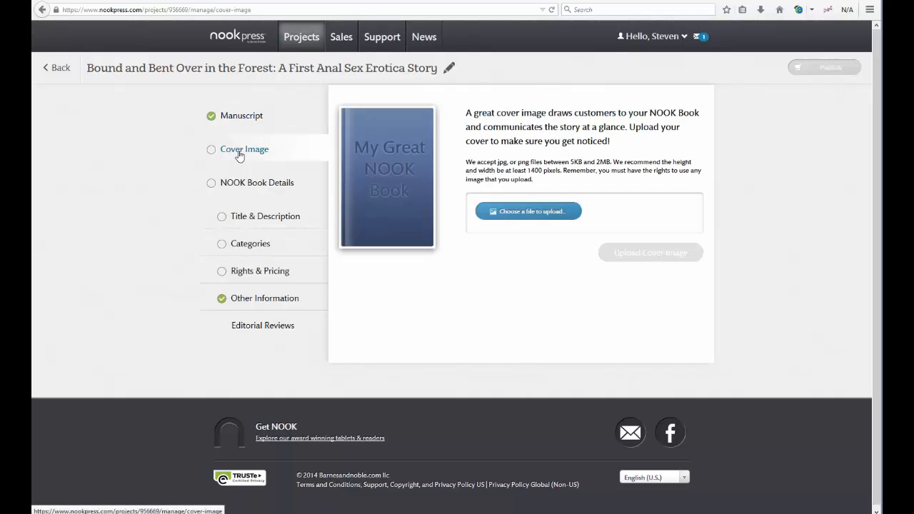
left_click(543, 211)
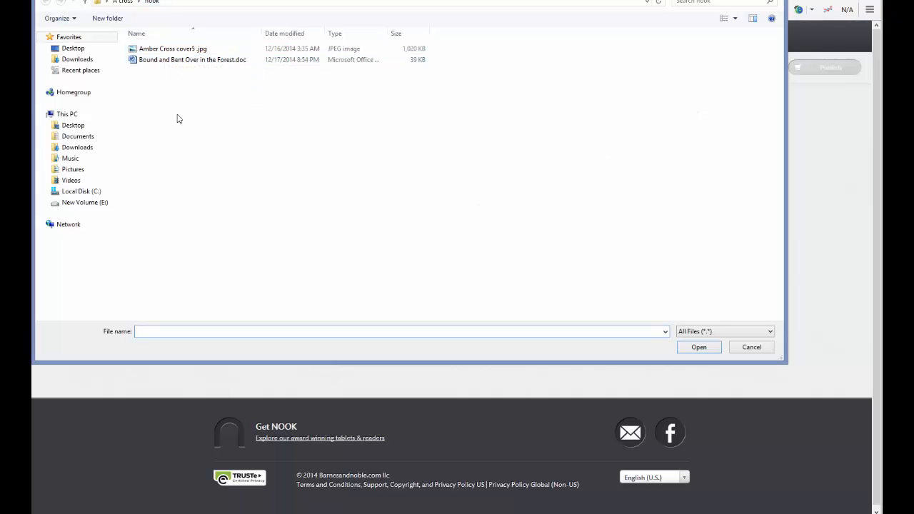
left_click(173, 53)
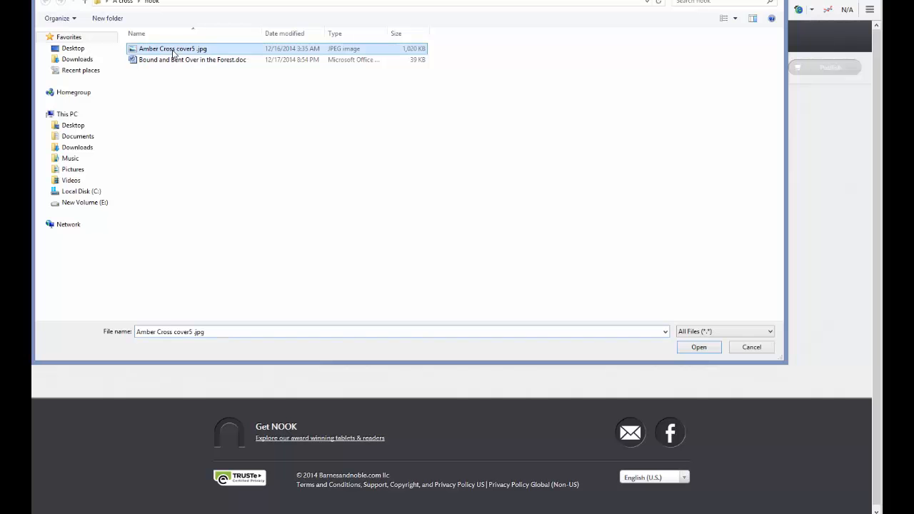
left_click(705, 351)
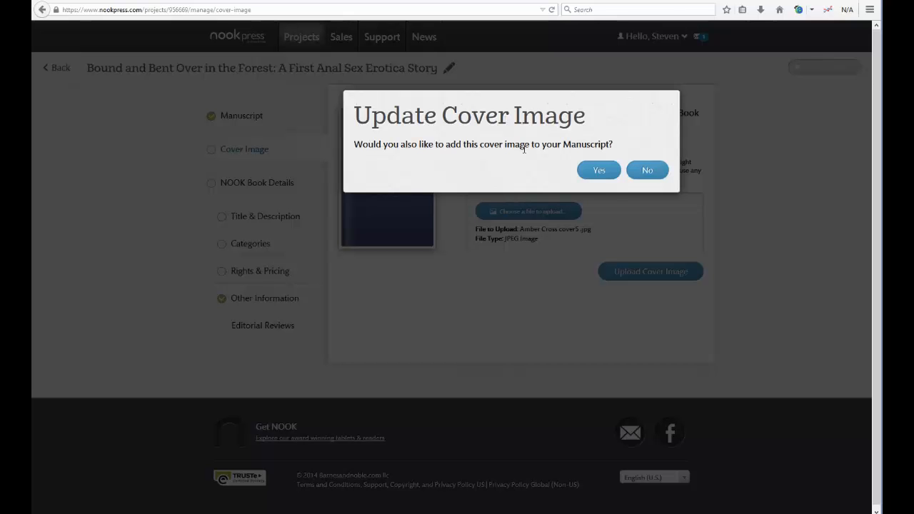
left_click(597, 174)
left_click(649, 273)
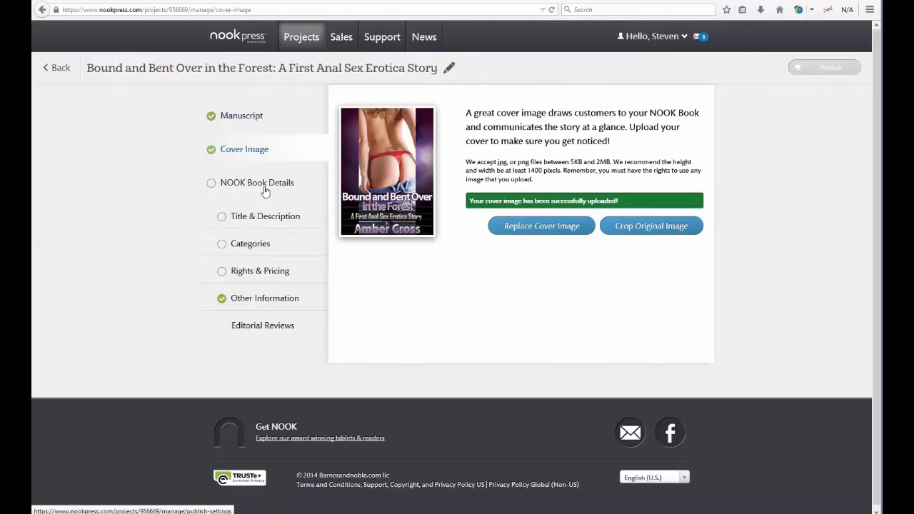
Step: Open the NOOK for web preview and page forward, then back to the cover and title page
left_click(230, 121)
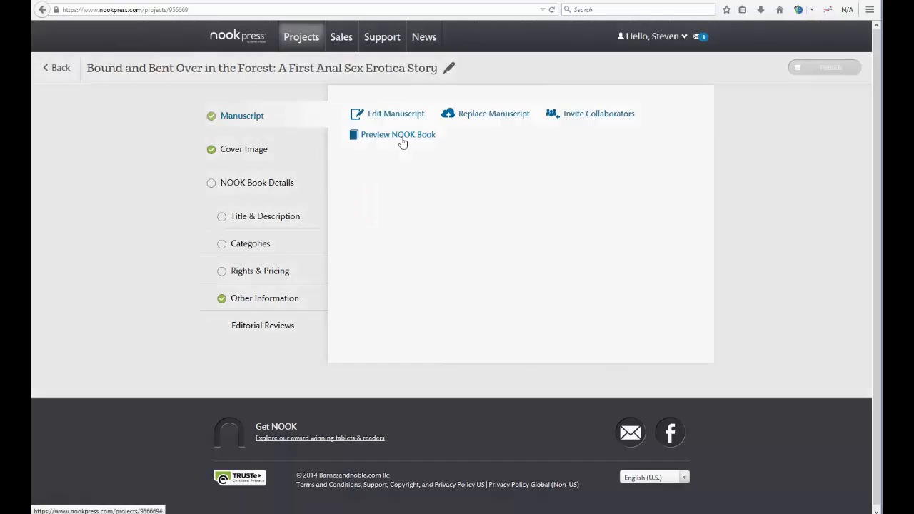
left_click(402, 142)
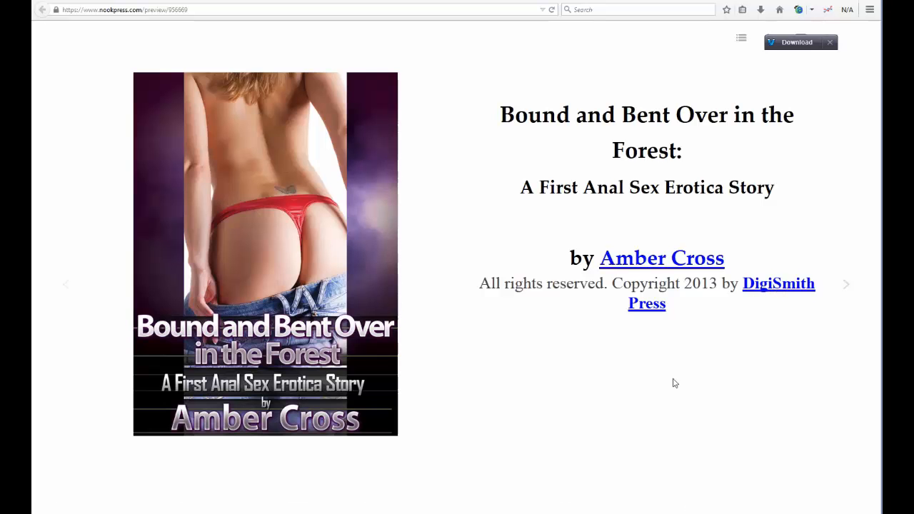
key("Right")
key("Right")
key("Right")
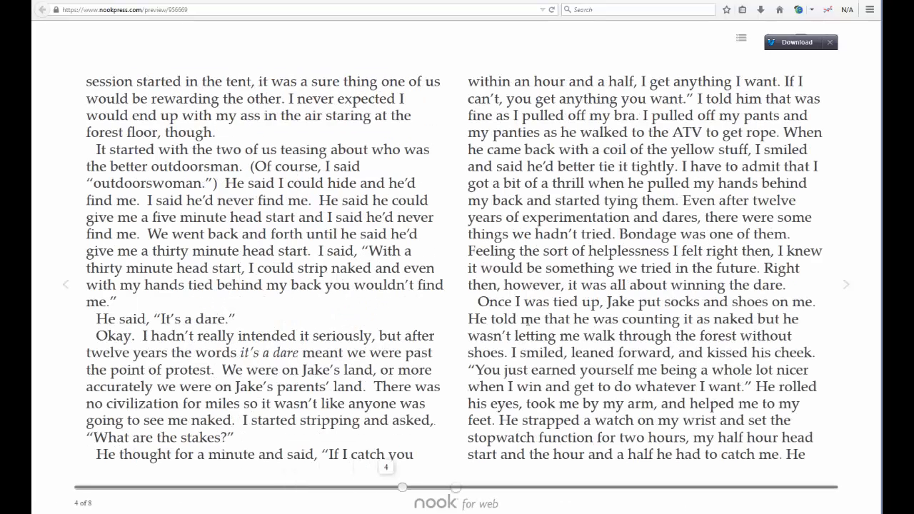
key("Left")
key("Left")
key("Left")
key("Left")
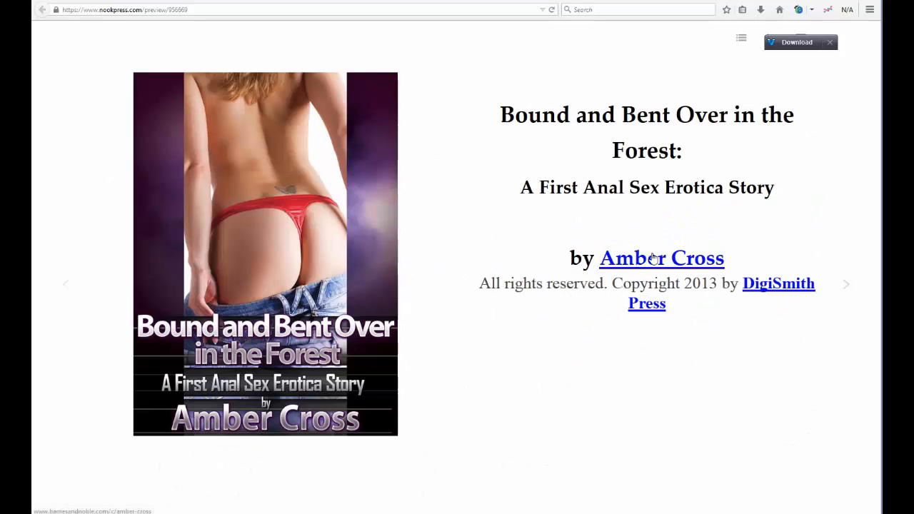
left_click(687, 263)
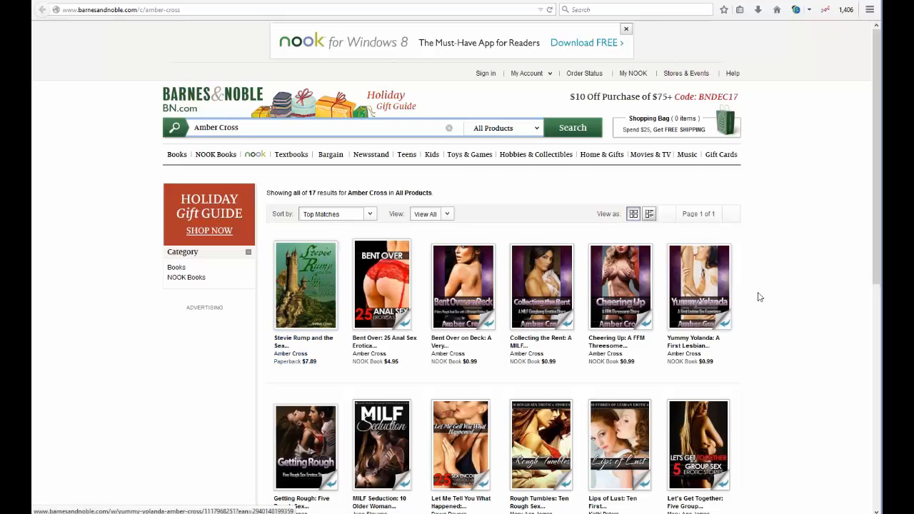
scroll(760, 297, "down", 3)
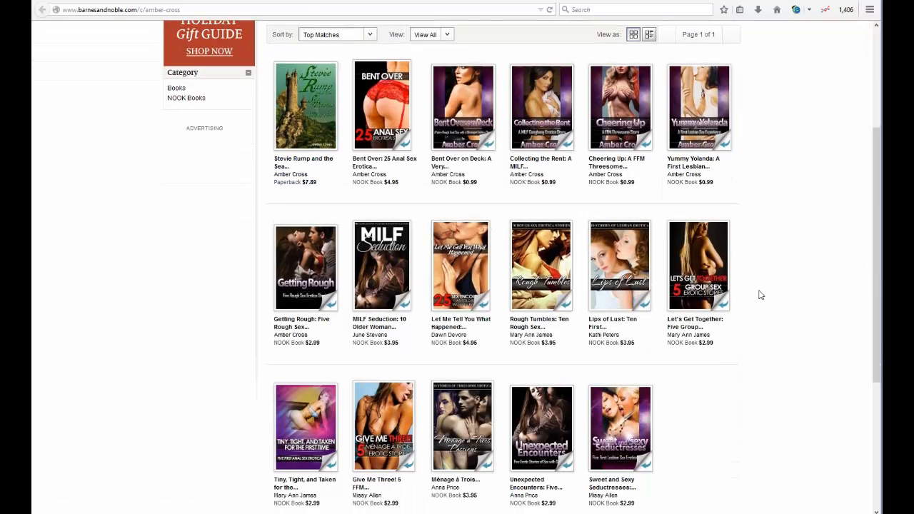
scroll(760, 295, "up", 2)
scroll(761, 295, "down", 2)
scroll(765, 303, "up", 3)
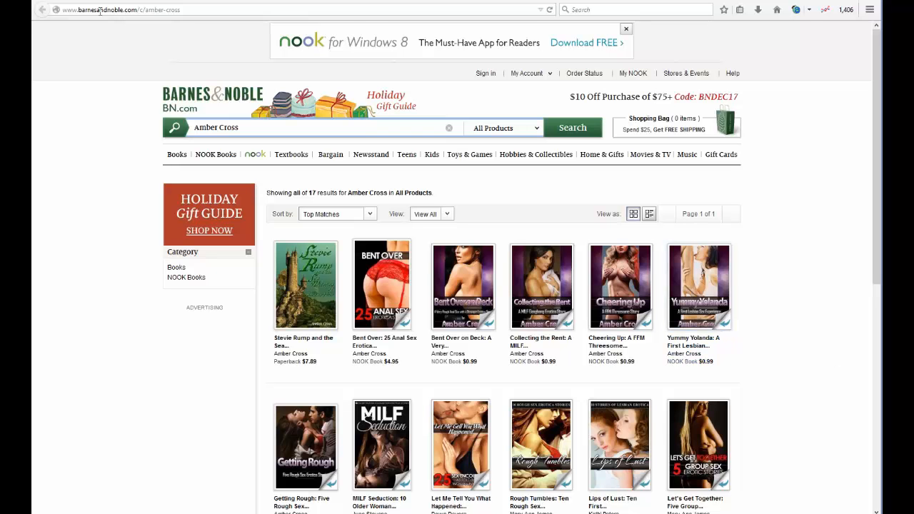
left_click_drag(65, 11, 183, 15)
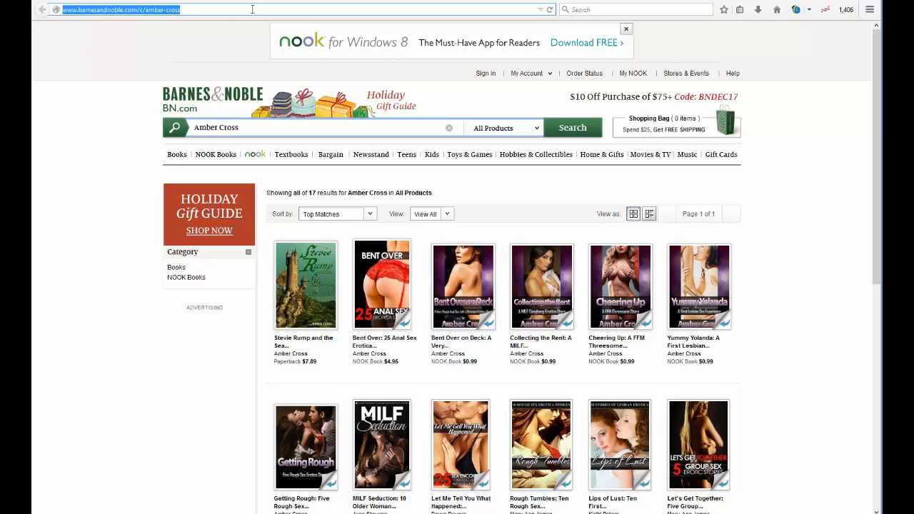
left_click(254, 2)
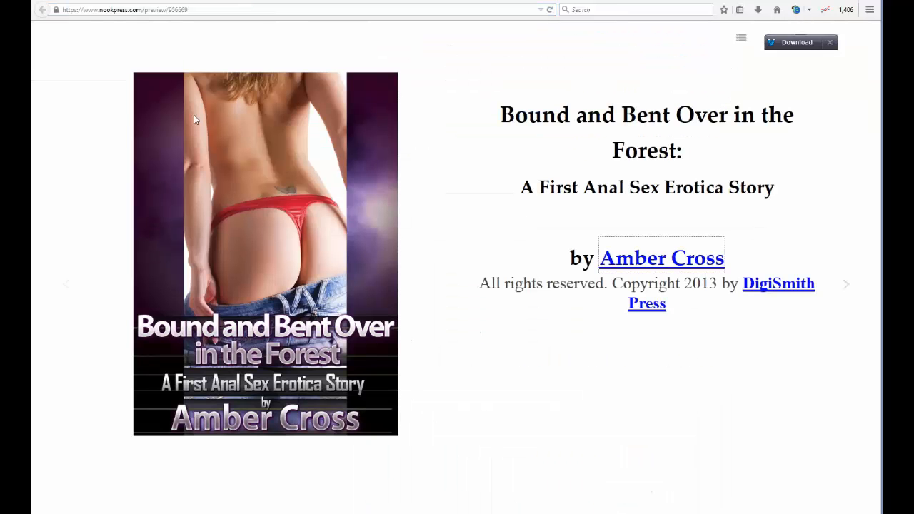
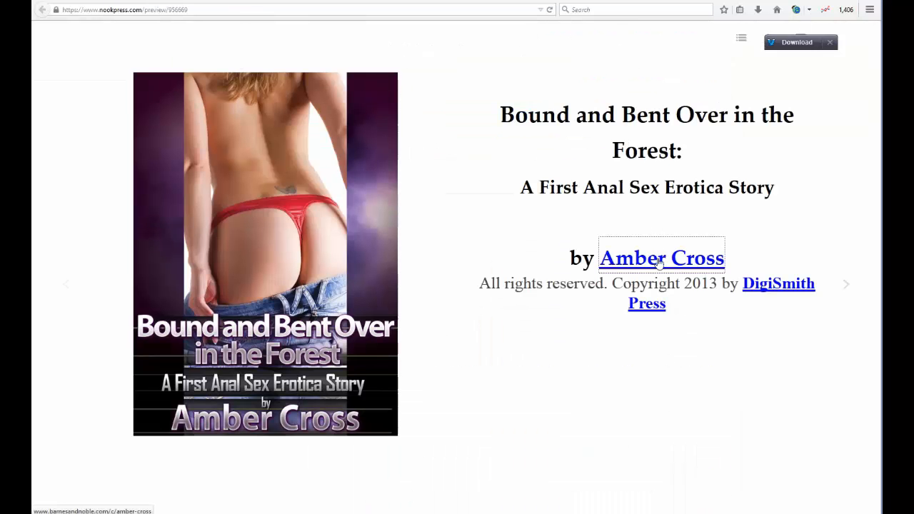
Step: View DigiSmith Press's titles in the store, then return to the book preview
left_click(778, 293)
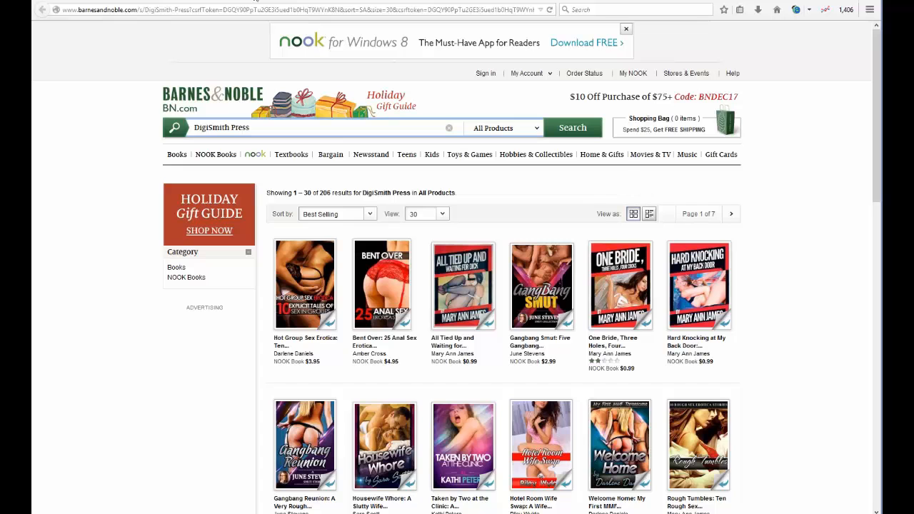
left_click(253, 2)
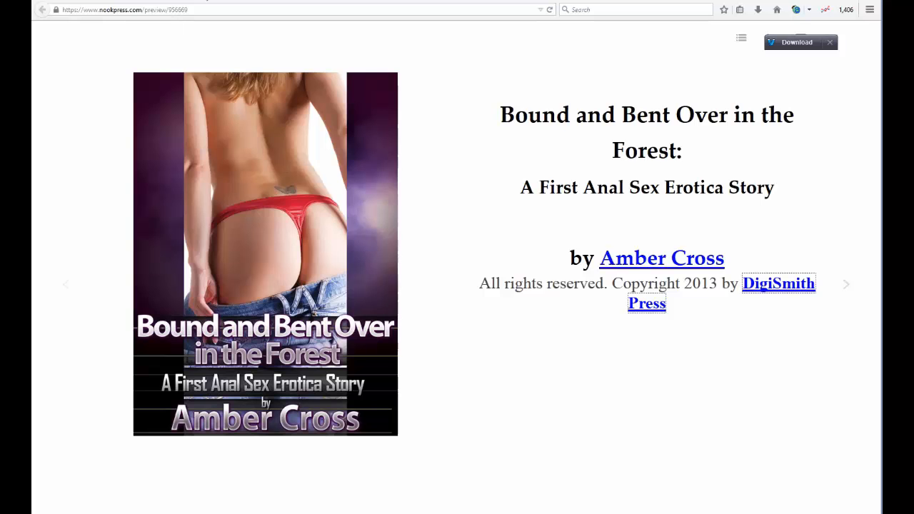
Step: Close the preview and set the Title & Description publisher to DigiSmith Press
left_click(201, 0)
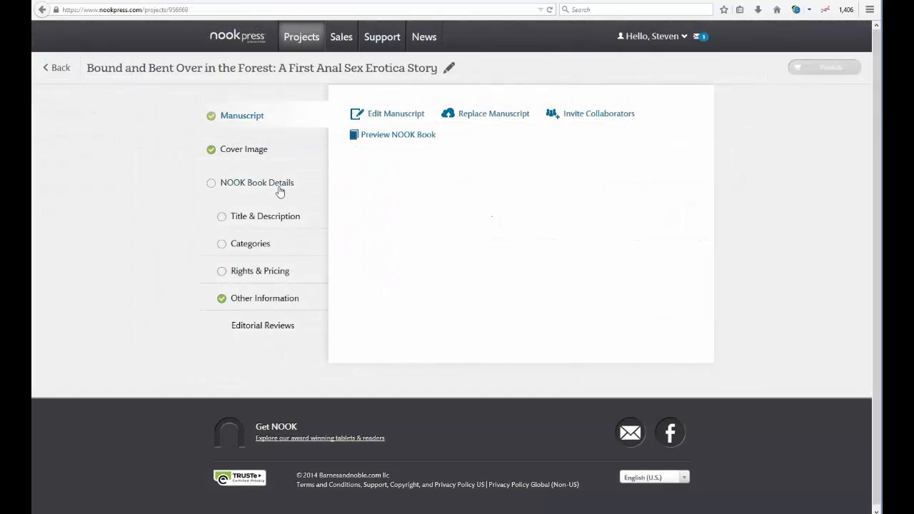
left_click(286, 223)
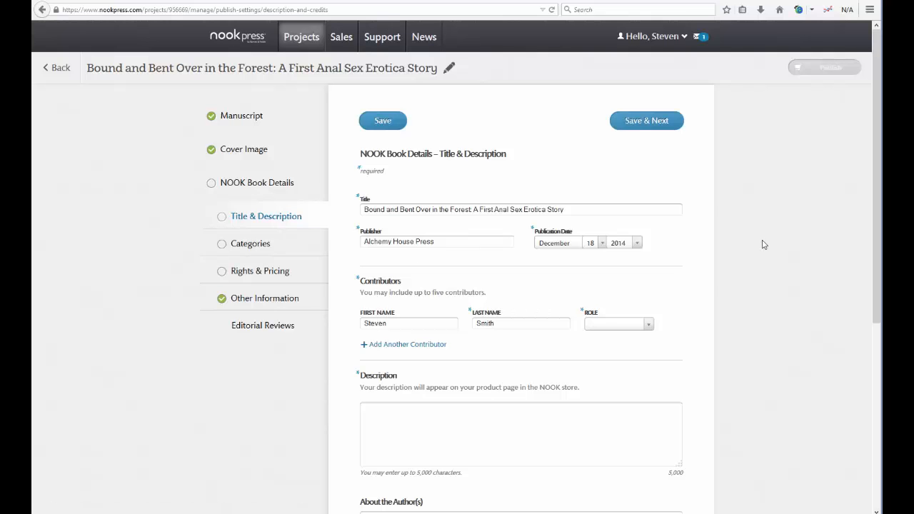
scroll(766, 245, "down", 2)
left_click_drag(443, 182, 363, 182)
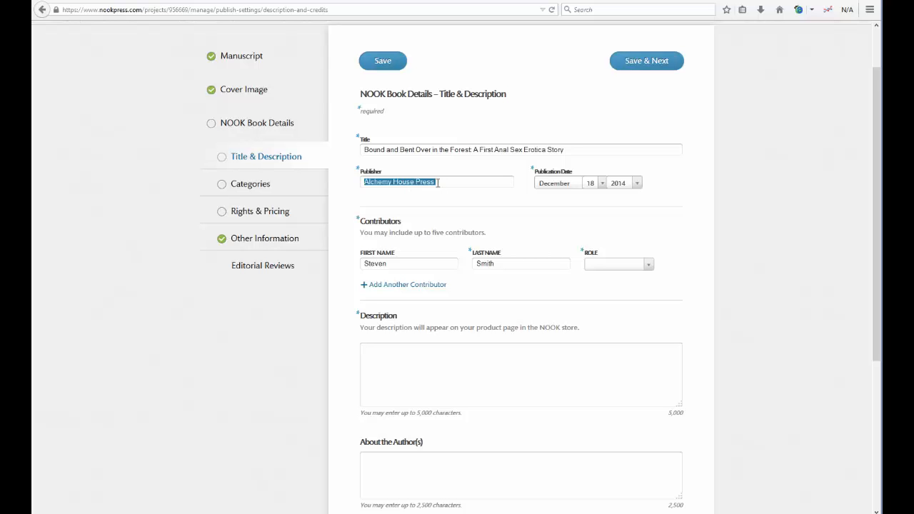
type("D")
left_click(397, 198)
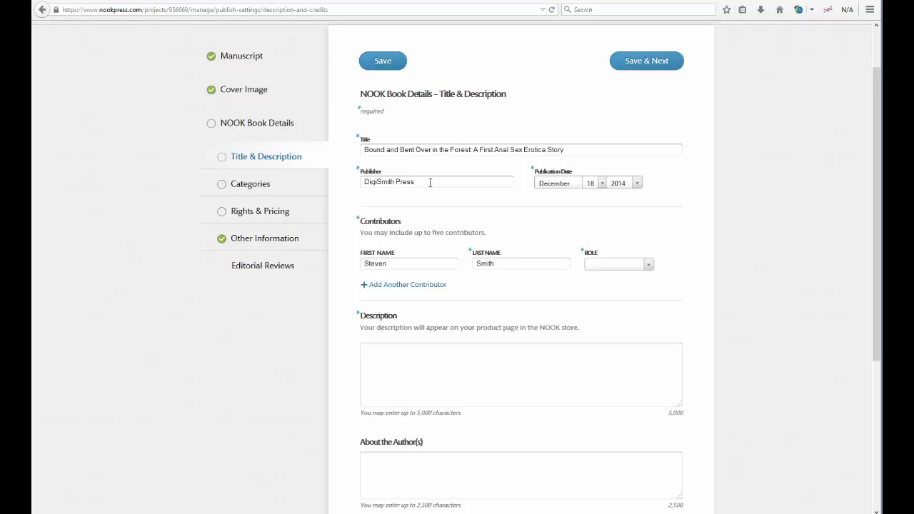
left_click_drag(430, 182, 362, 176)
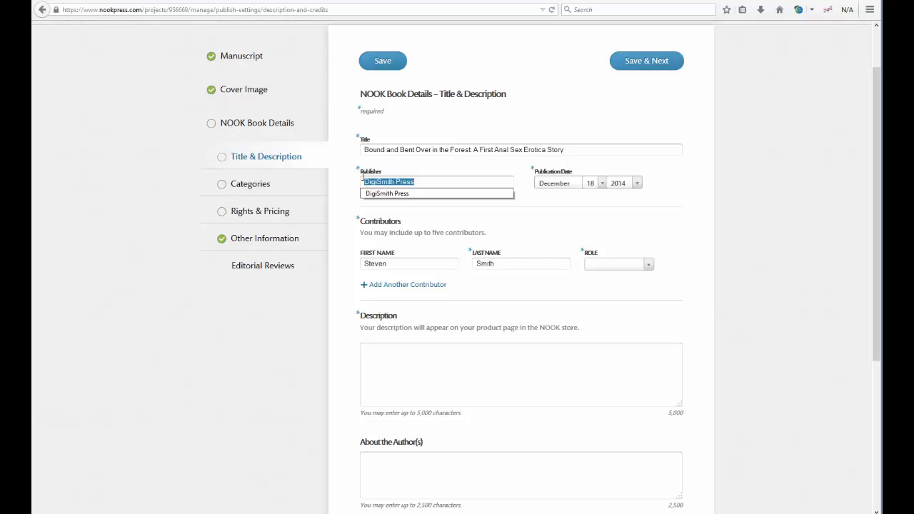
left_click(430, 180)
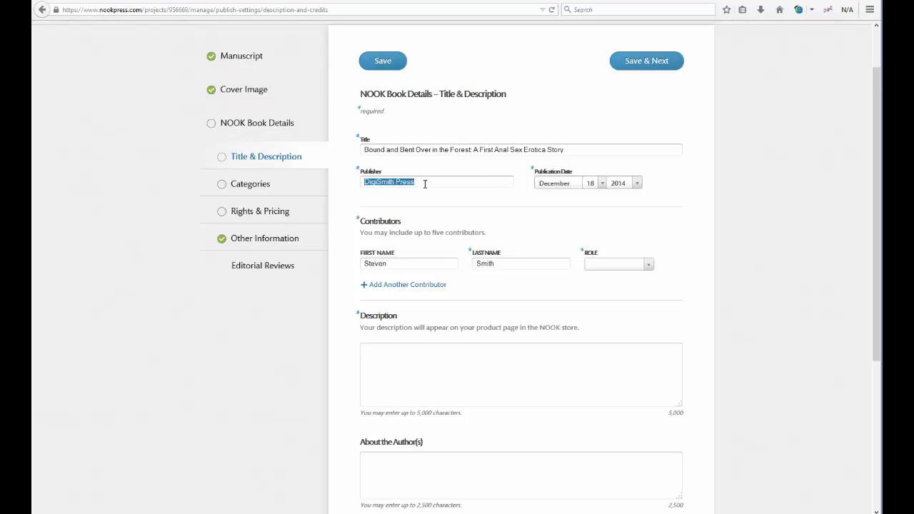
left_click(443, 183)
left_click(723, 198)
Step: Clear the old contributor's first and last name, then enter the pen name and description
double_click(384, 264)
key("BackSpace")
double_click(469, 265)
key("BackSpace")
left_click(375, 262)
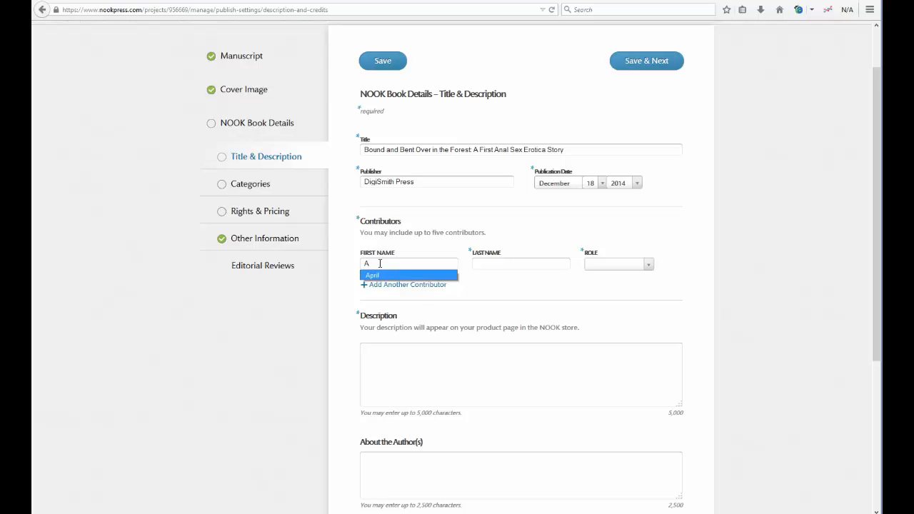
left_click(351, 264)
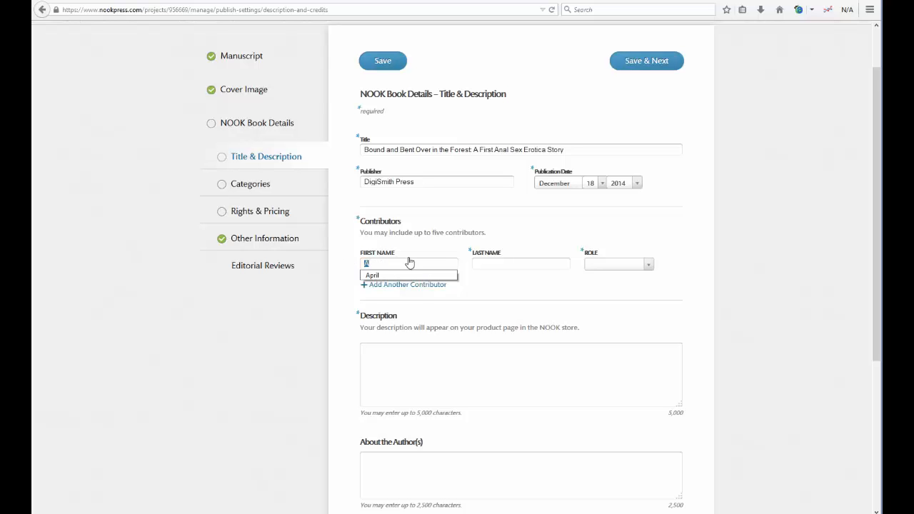
key("BackSpace")
left_click(448, 352)
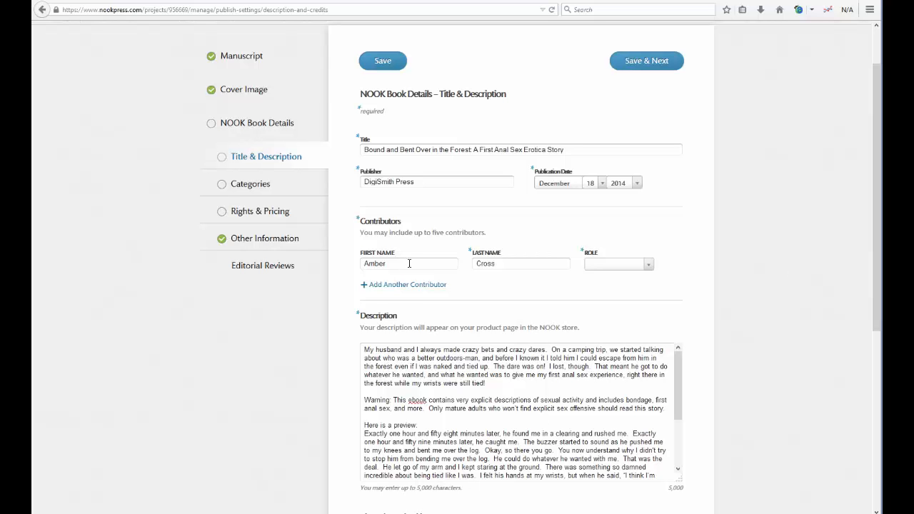
Step: Give the pen-name contributor the Author role and add another contributor row
left_click_drag(410, 264, 346, 260)
left_click_drag(507, 265, 476, 264)
left_click(618, 266)
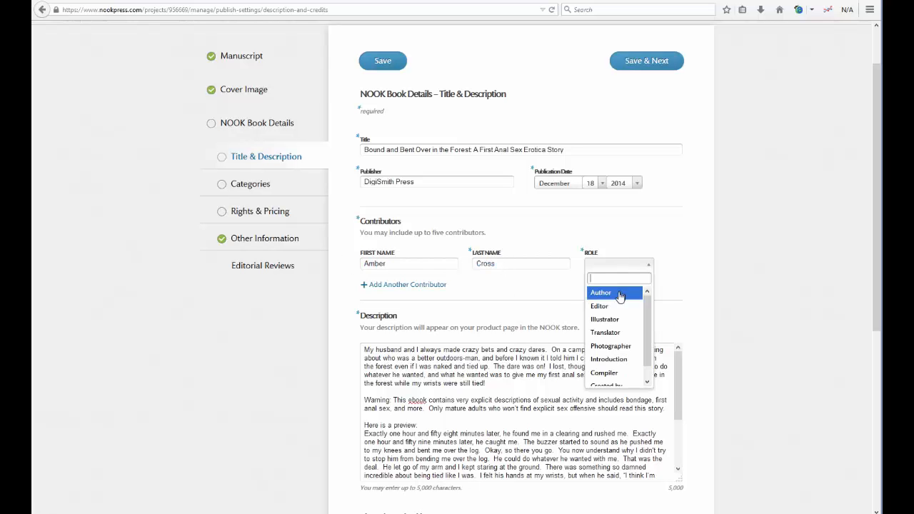
left_click(618, 294)
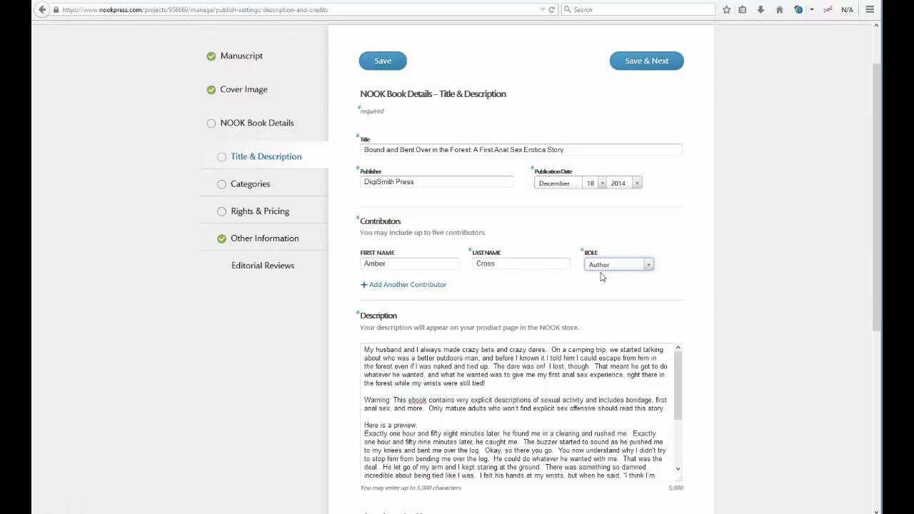
left_click(393, 286)
Step: Delete the blank extra contributor rows, leaving only the author entry
left_click(393, 372)
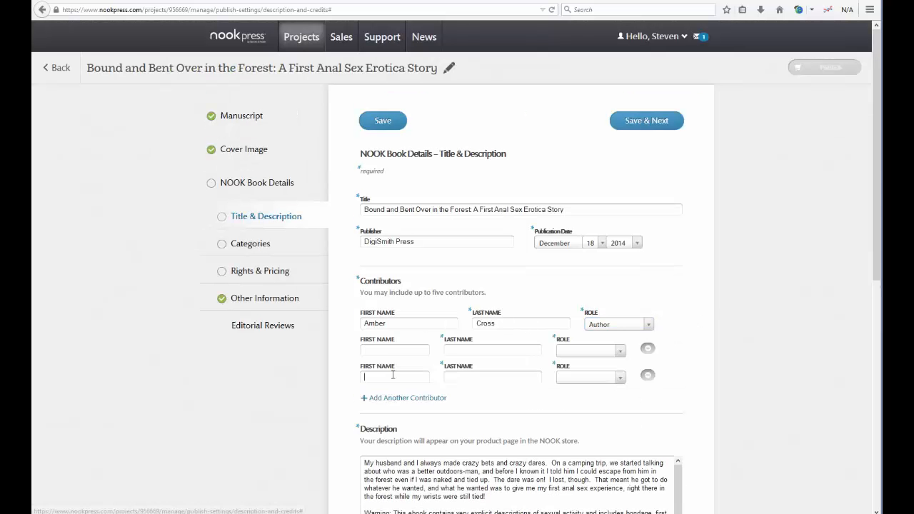
left_click(391, 399)
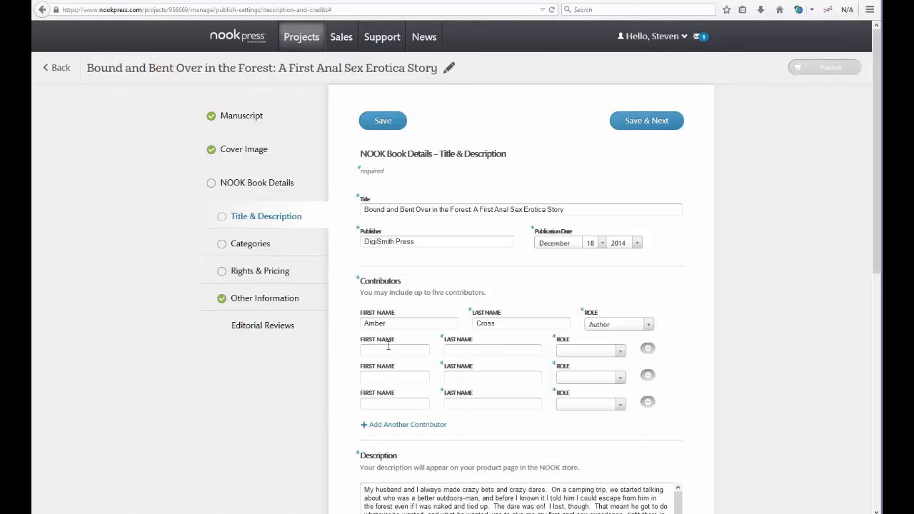
left_click(586, 352)
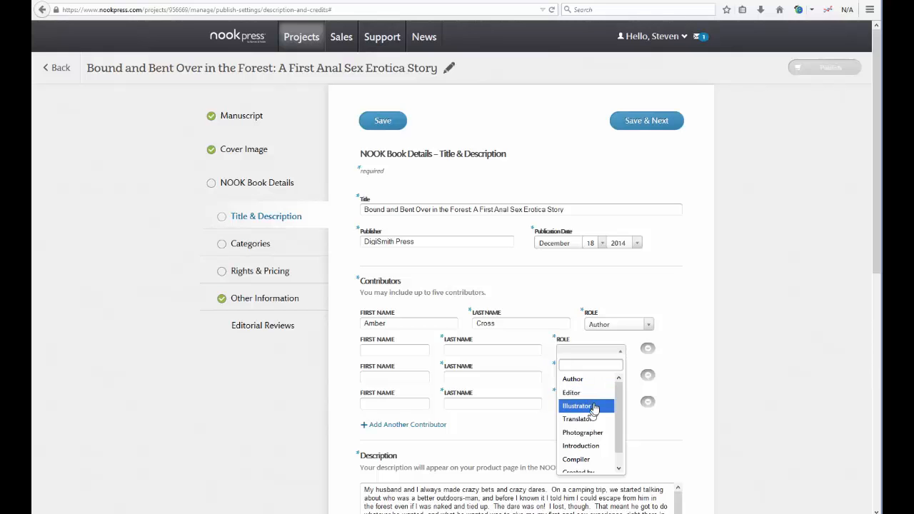
left_click(706, 368)
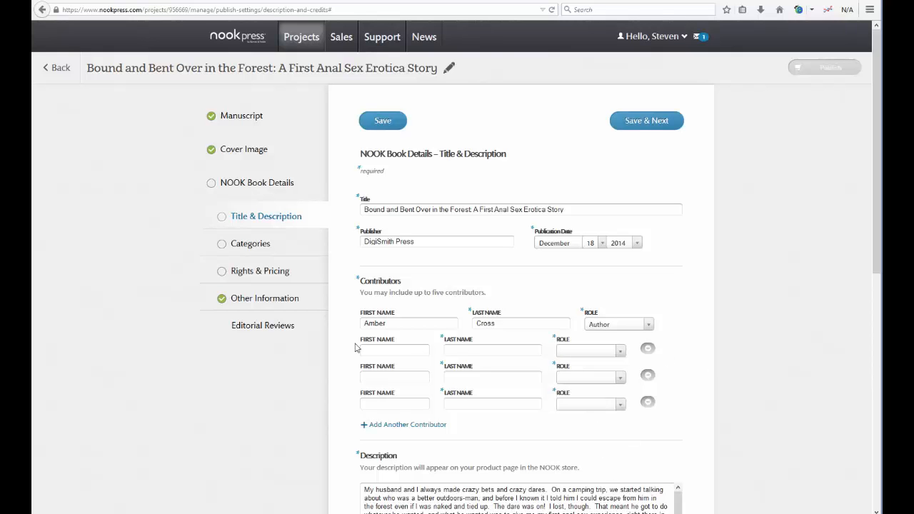
left_click(647, 349)
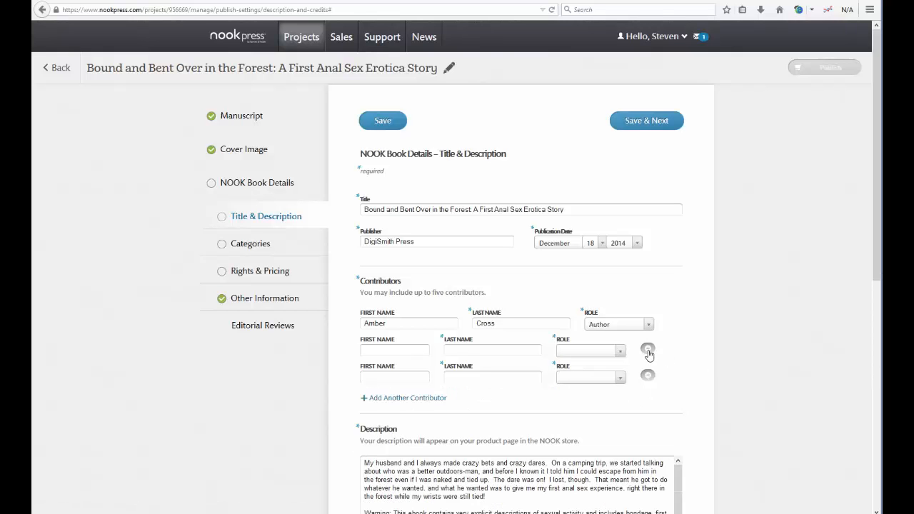
left_click(648, 350)
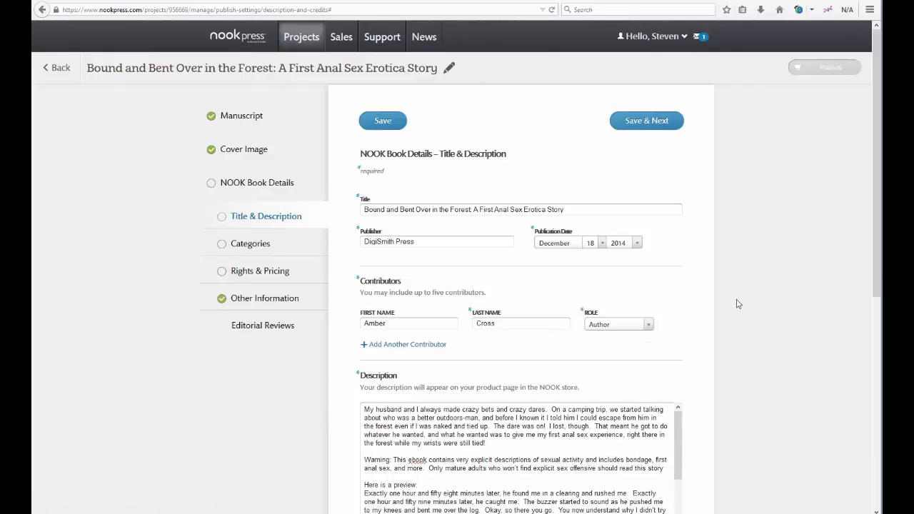
Step: Review the description's blurb, content warning and excerpt, then return to the top of the page
scroll(750, 251, "down", 5)
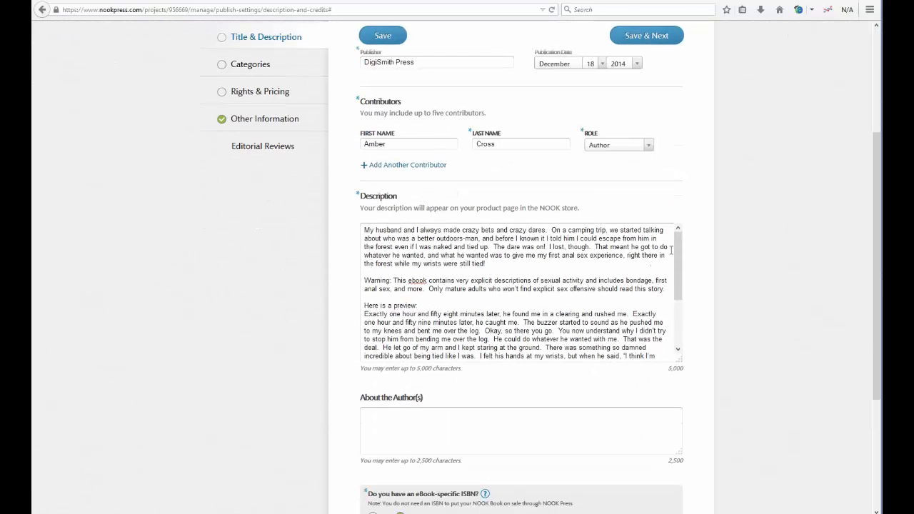
mouse_move(677, 243)
left_mouse_down()
mouse_move(690, 316)
mouse_move(682, 243)
left_mouse_up()
left_click_drag(365, 231, 608, 379)
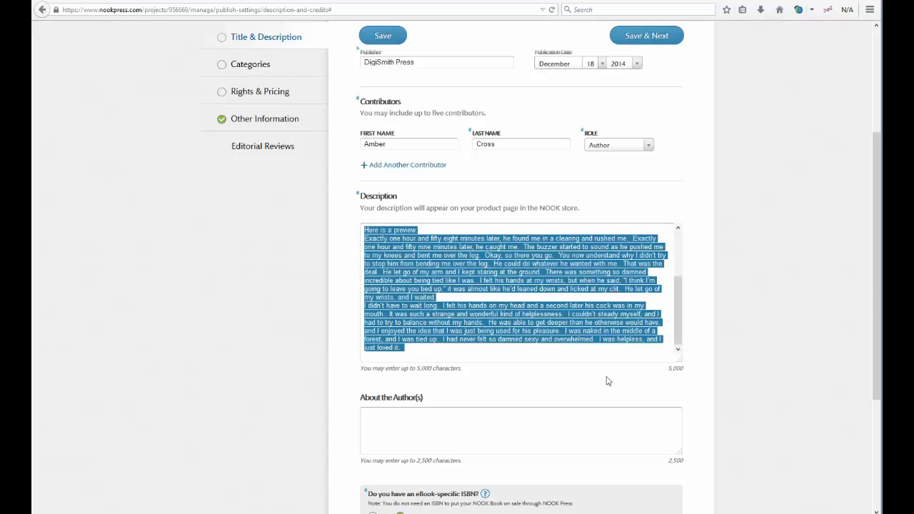
left_click(708, 339)
left_click_drag(679, 339, 678, 250)
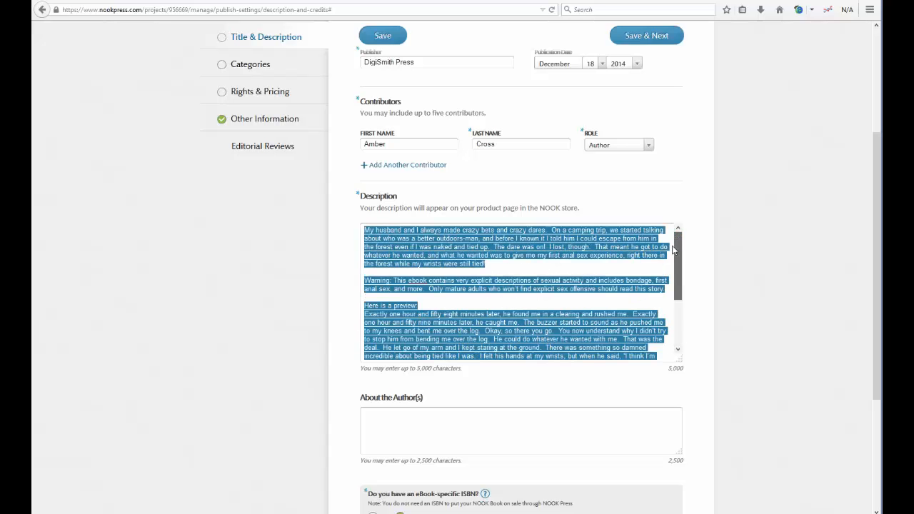
left_click(491, 265)
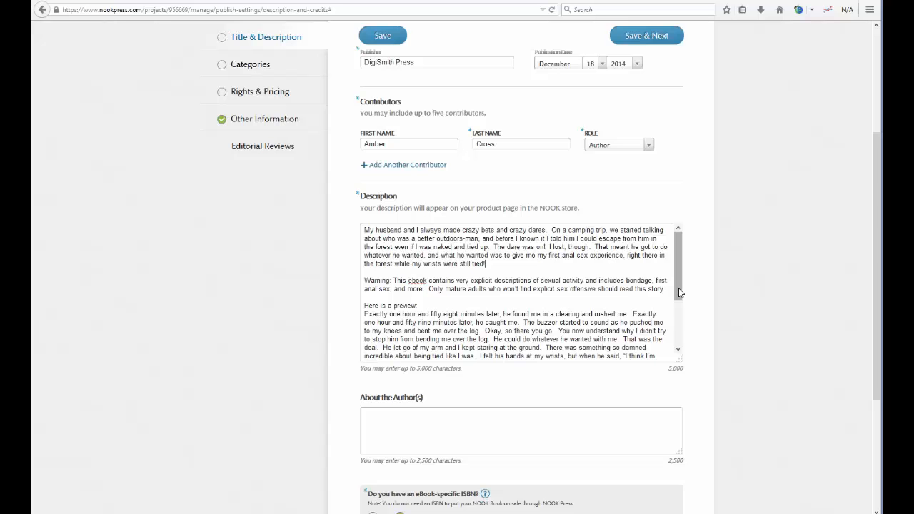
scroll(739, 336, "up", 3)
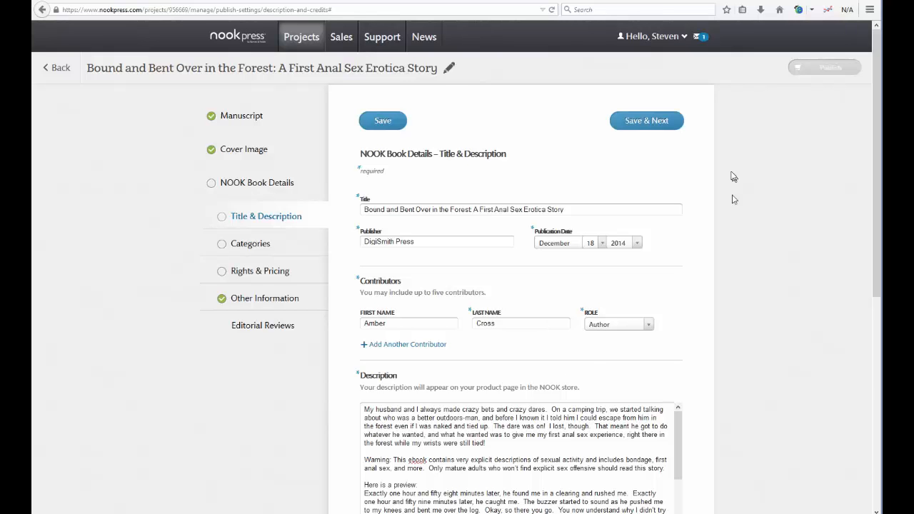
Step: Save the title and description details and move on to the Categories page
left_click(653, 123)
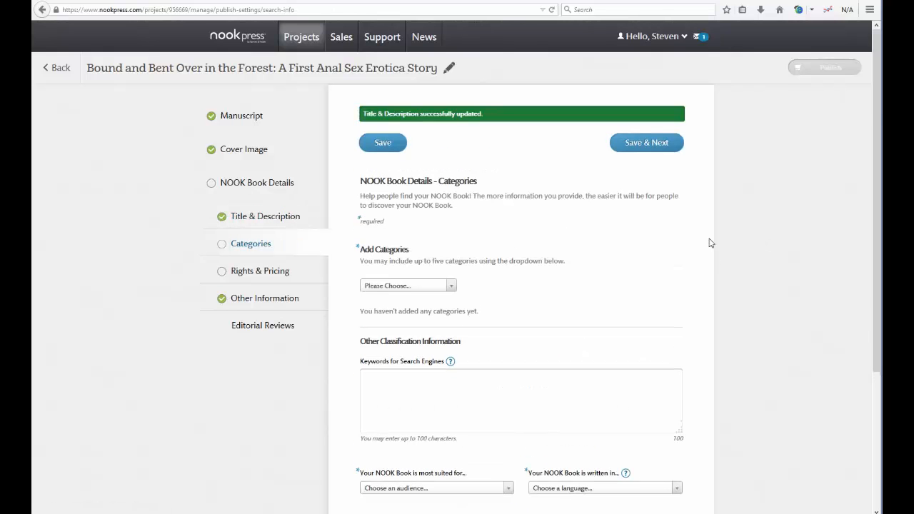
scroll(712, 248, "down", 3)
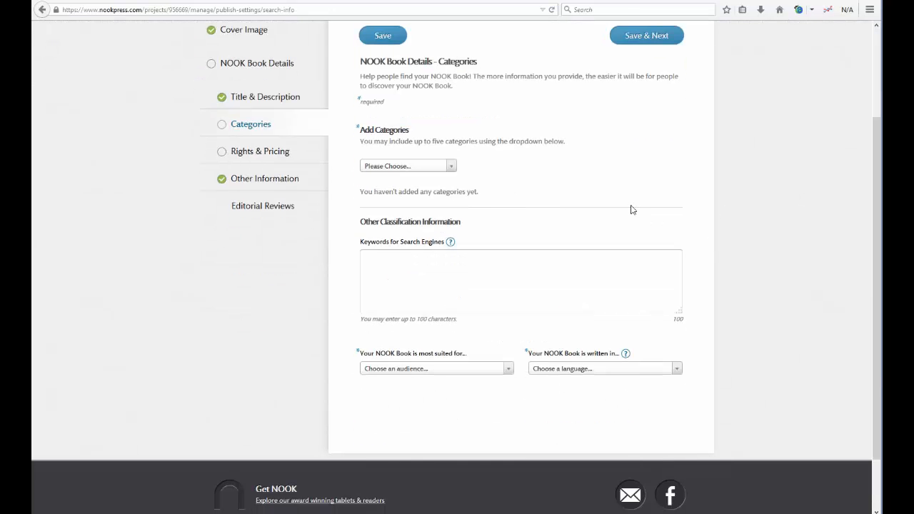
scroll(471, 171, "down", 1)
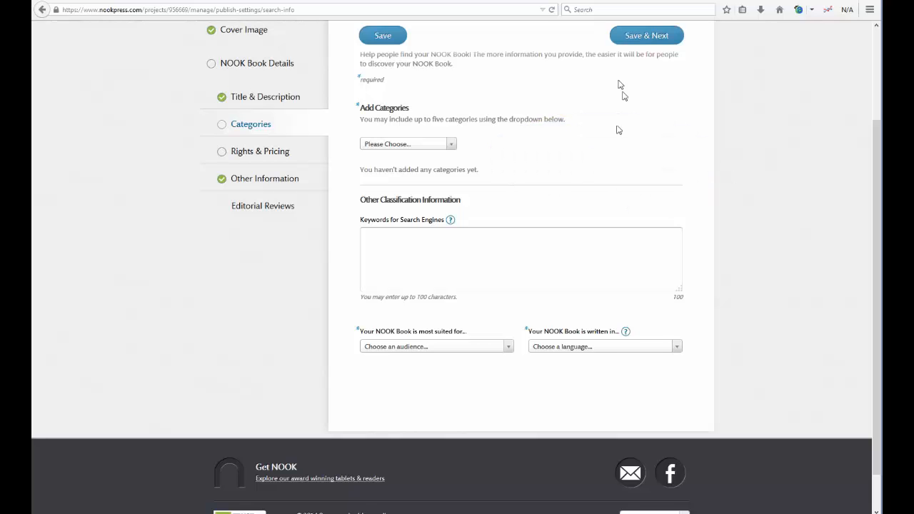
left_click(451, 148)
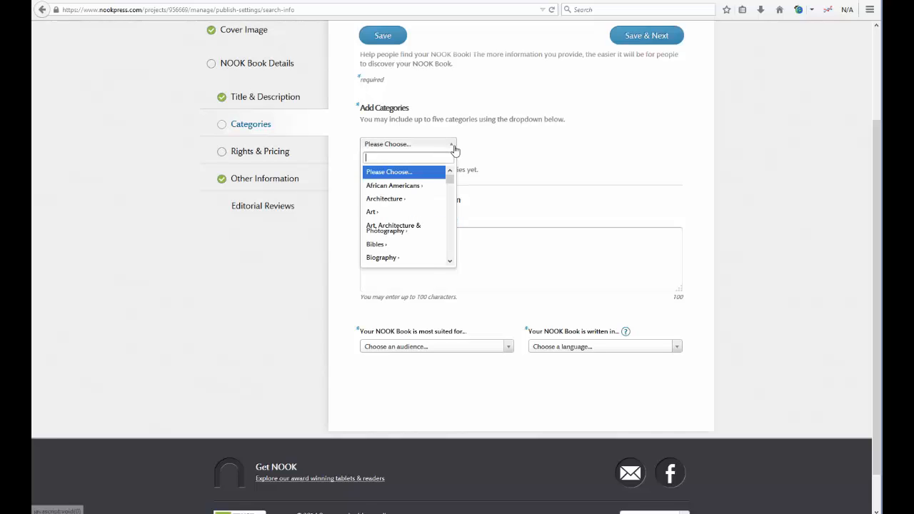
left_click(455, 149)
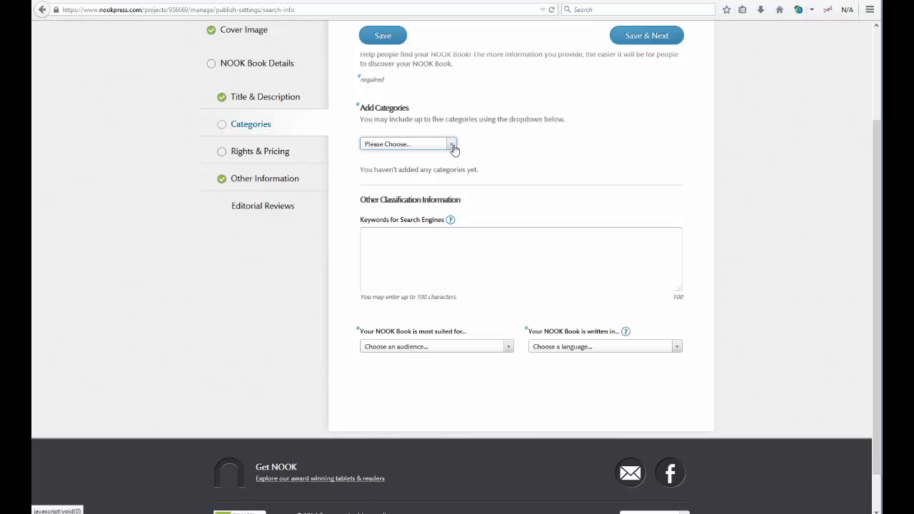
left_click(454, 149)
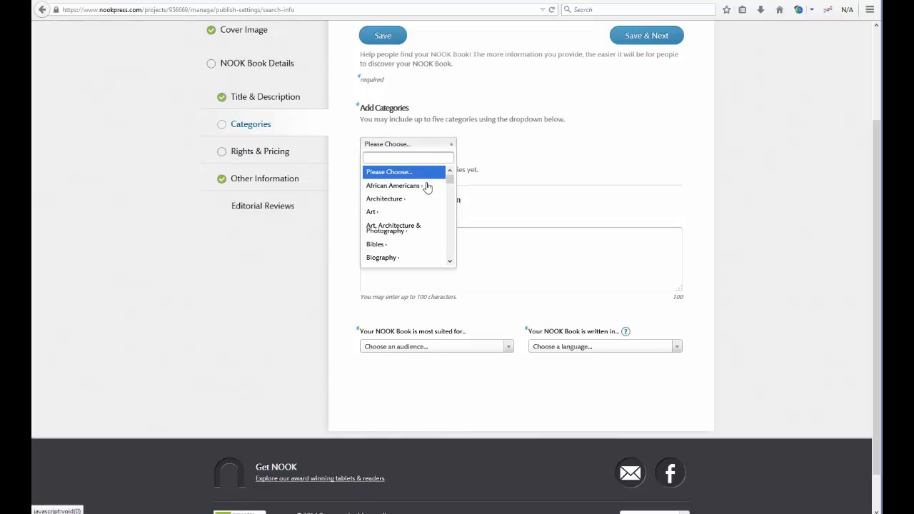
scroll(423, 197, "down", 2)
scroll(423, 200, "down", 6)
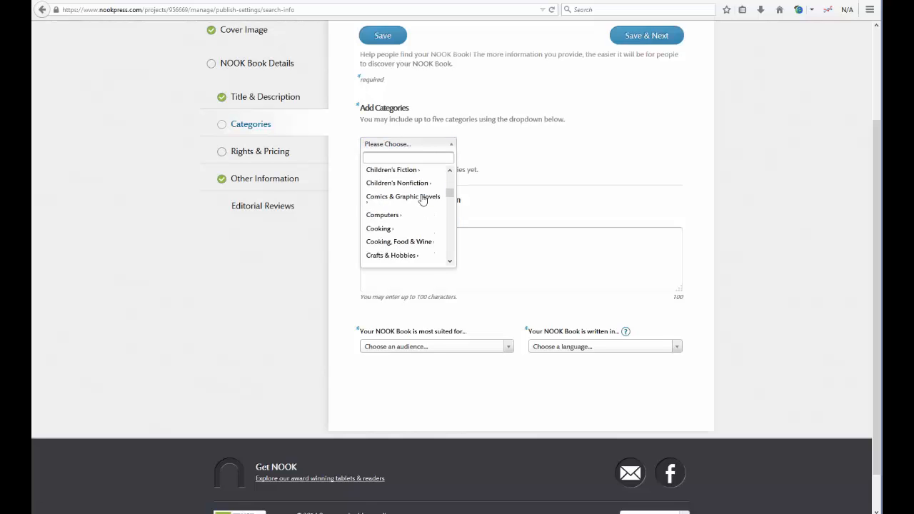
scroll(423, 198, "down", 2)
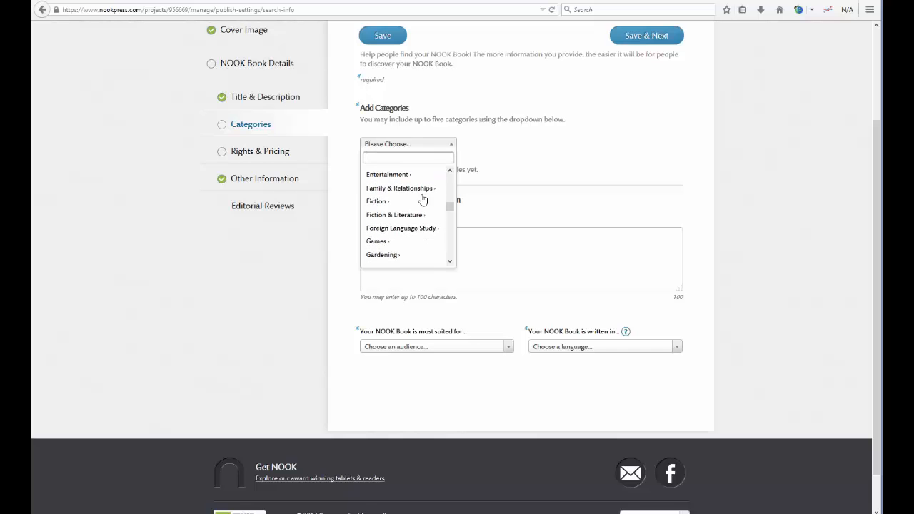
Step: Add the category Fiction › Erotica › Domination & Submission
left_click(380, 203)
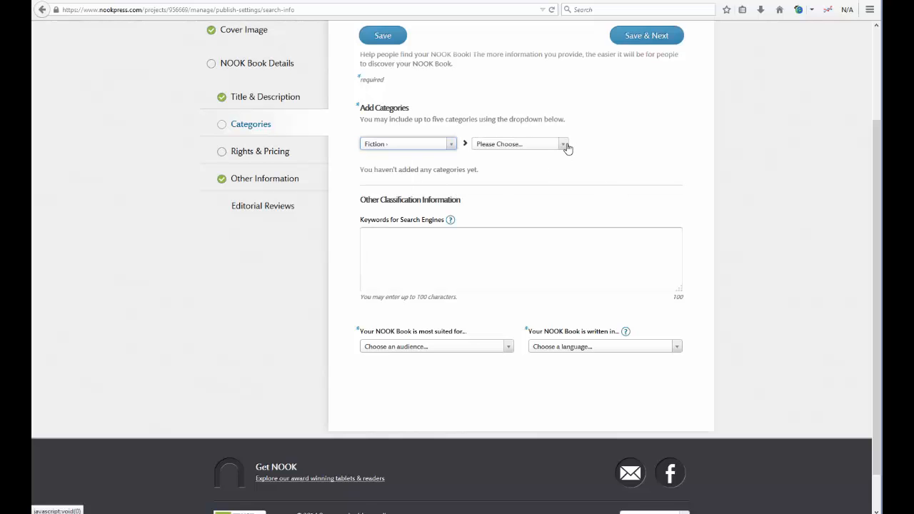
left_click(565, 145)
scroll(526, 225, "down", 5)
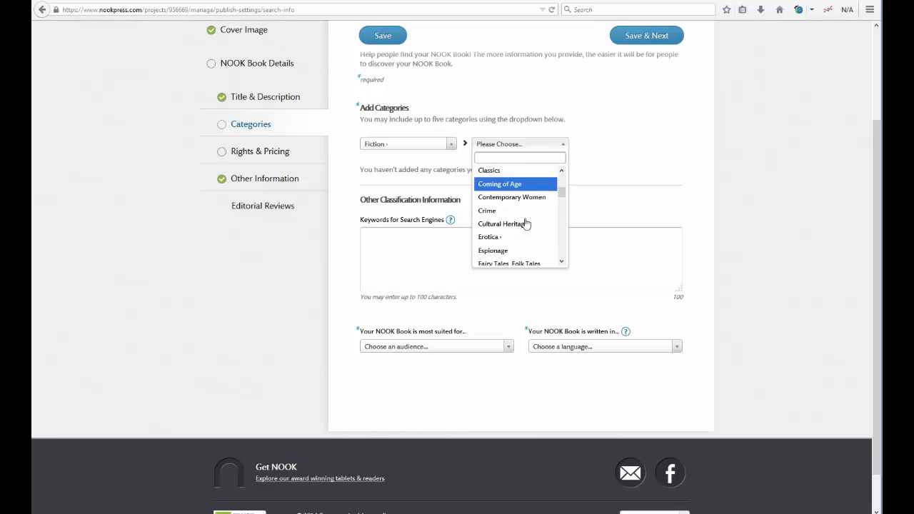
left_click(498, 206)
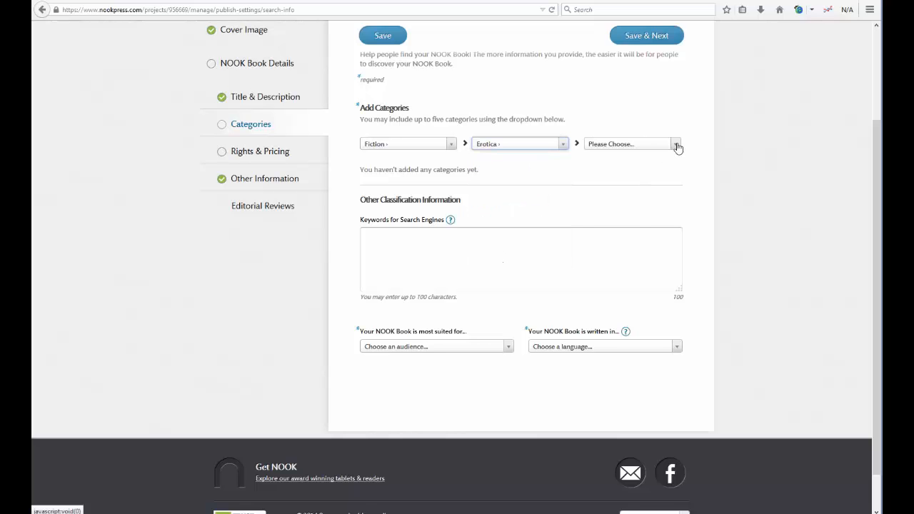
left_click(677, 145)
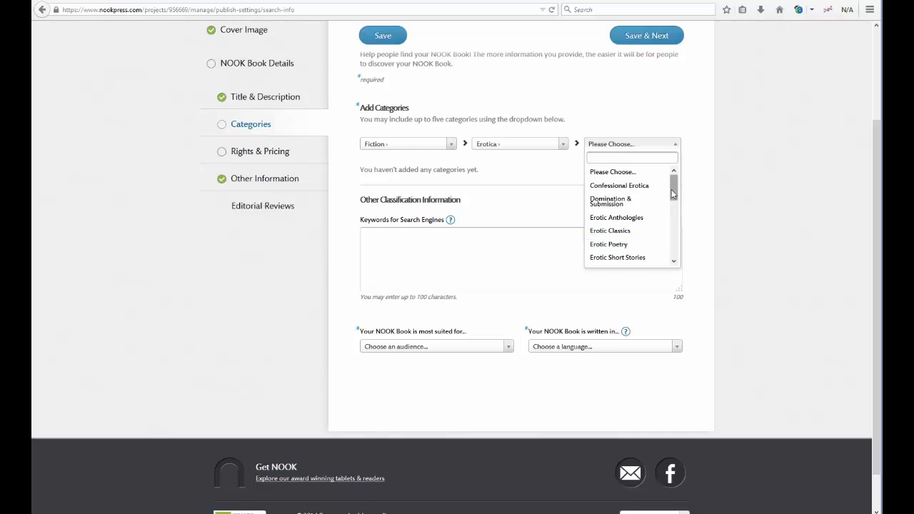
scroll(672, 190, "down", 3)
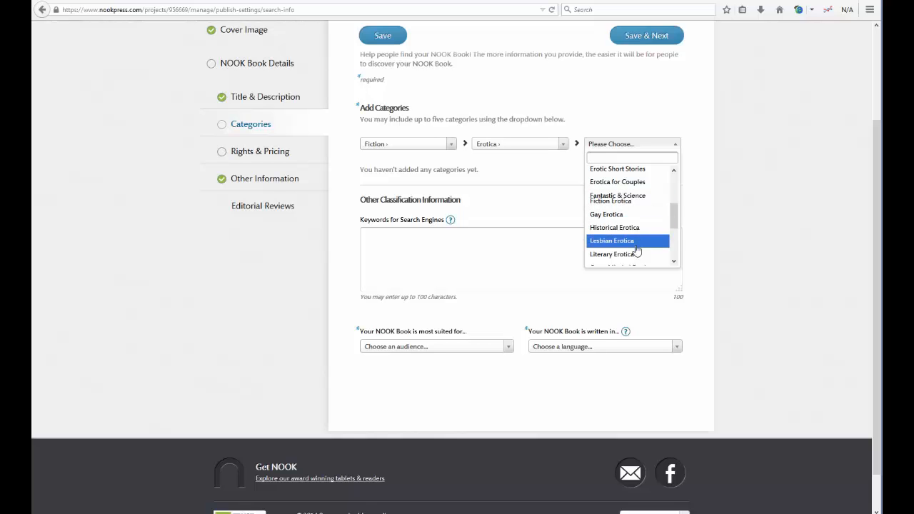
left_click_drag(677, 208, 674, 238)
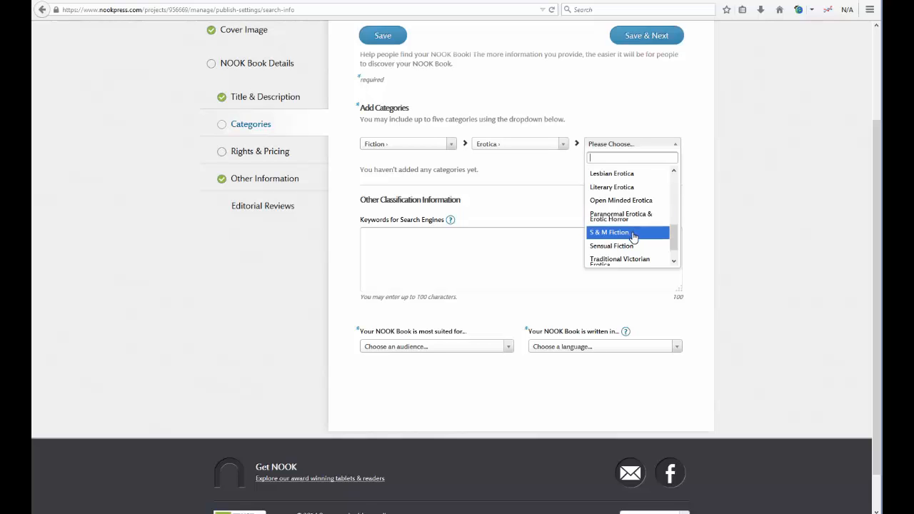
scroll(675, 242, "down", 1)
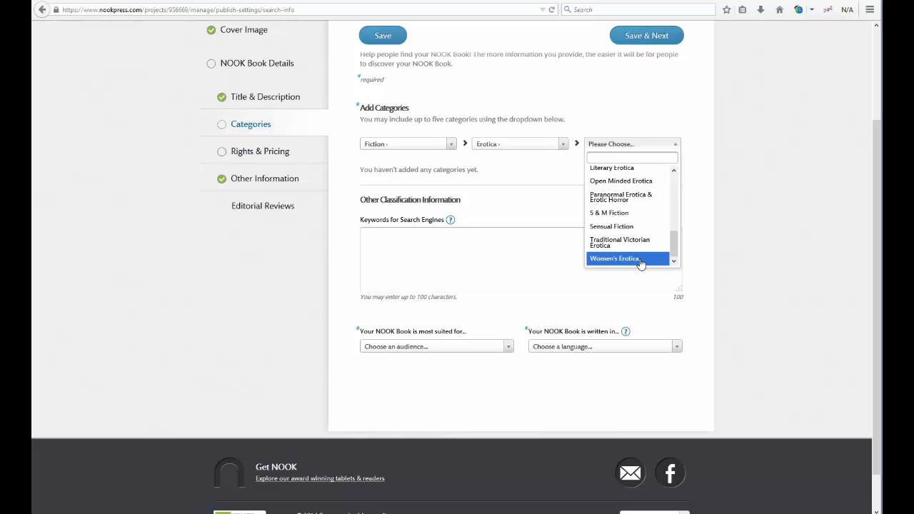
left_click_drag(674, 243, 674, 179)
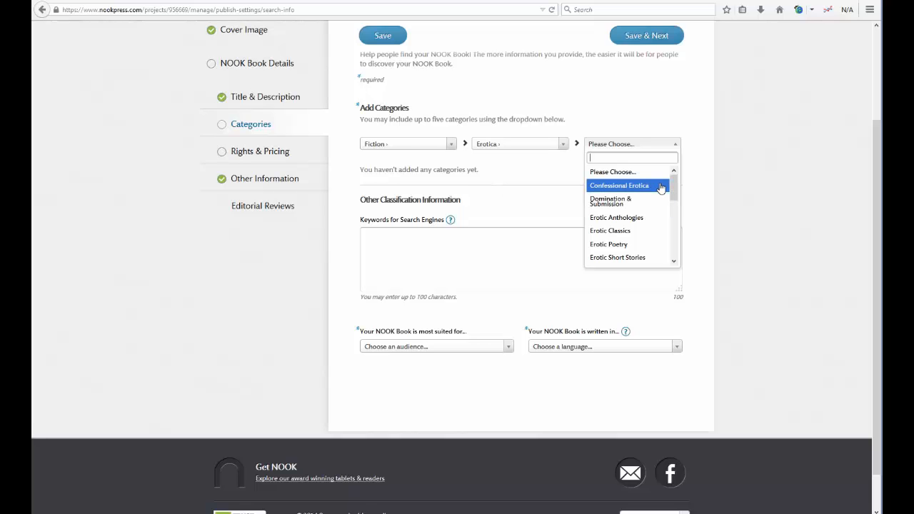
left_click(642, 202)
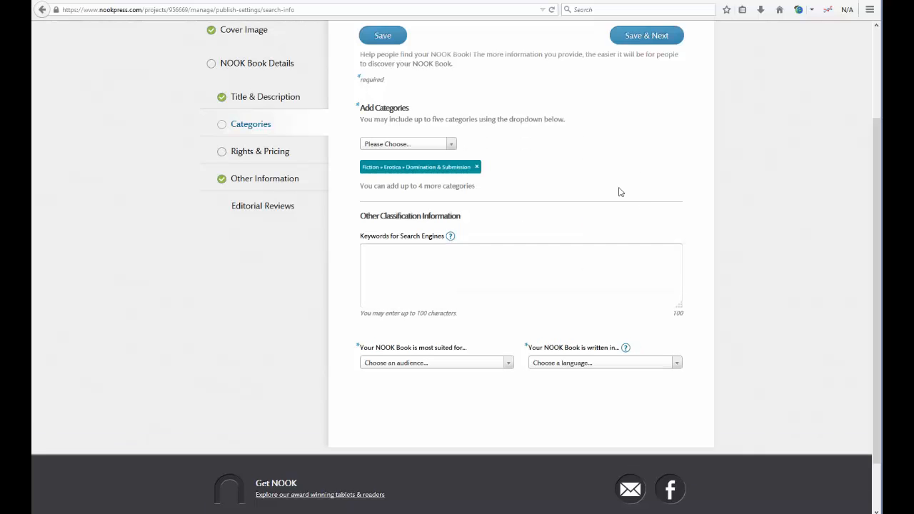
Step: Add Fiction › Erotica › Erotic Short Stories as the second category
left_click(452, 146)
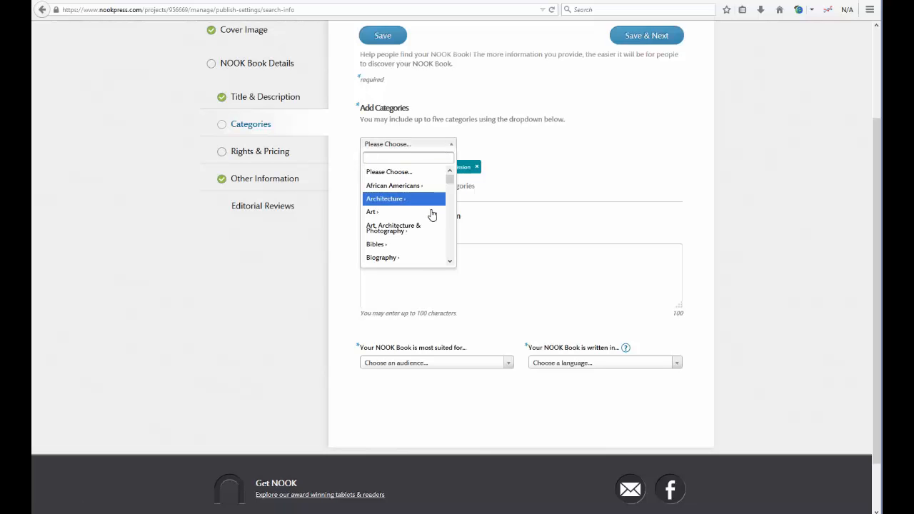
scroll(431, 214, "down", 5)
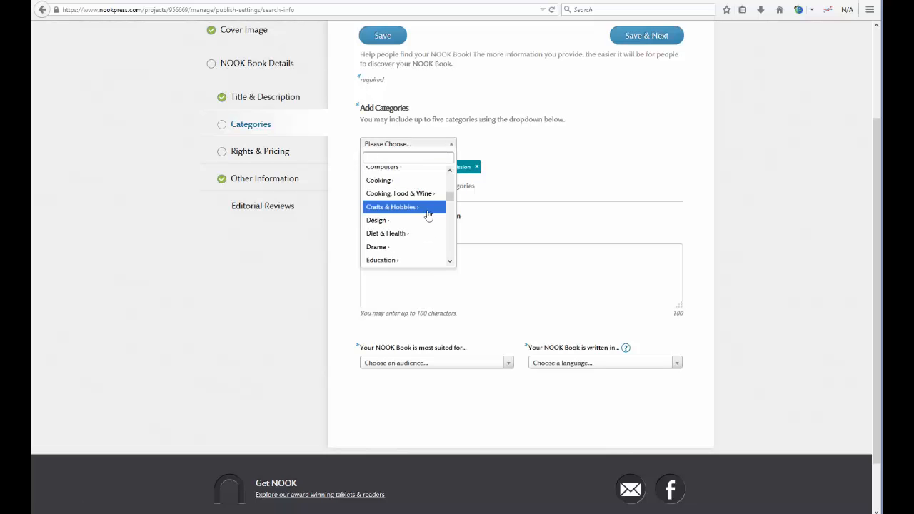
scroll(428, 213, "down", 3)
scroll(418, 208, "down", 3)
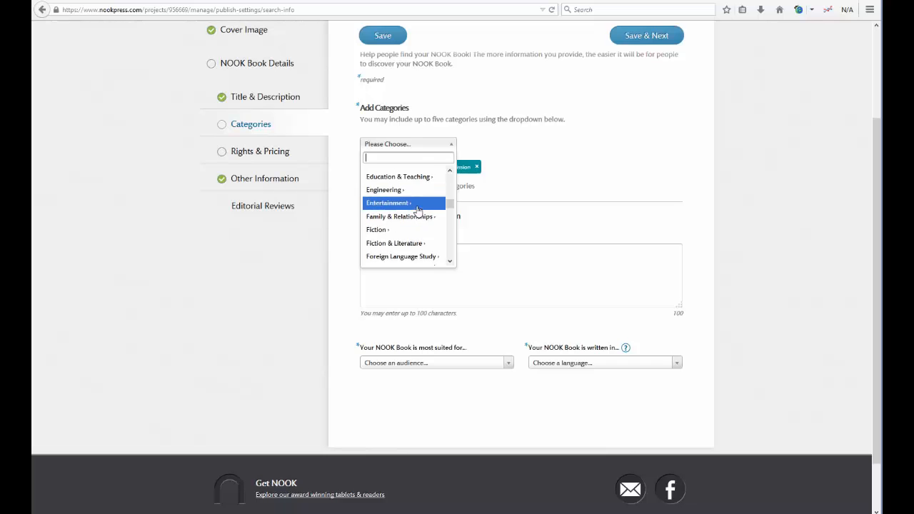
left_click(406, 230)
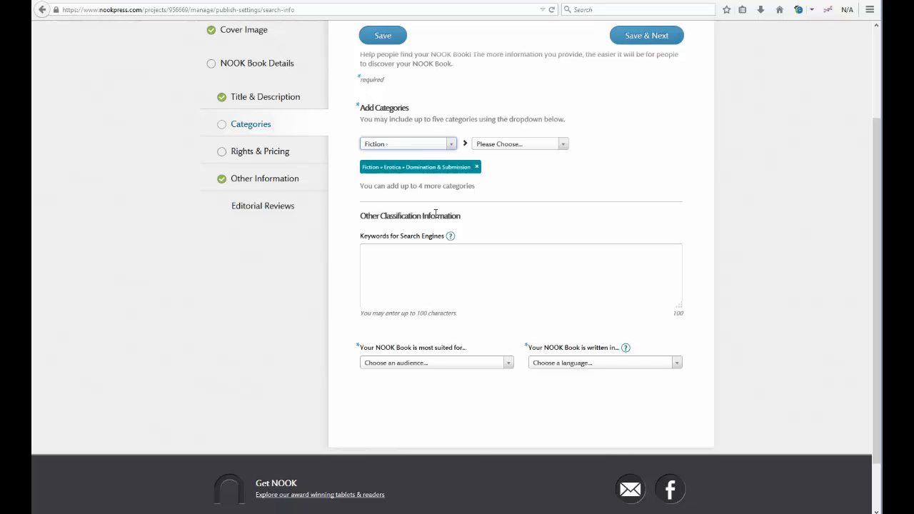
left_click(563, 145)
scroll(530, 202, "down", 5)
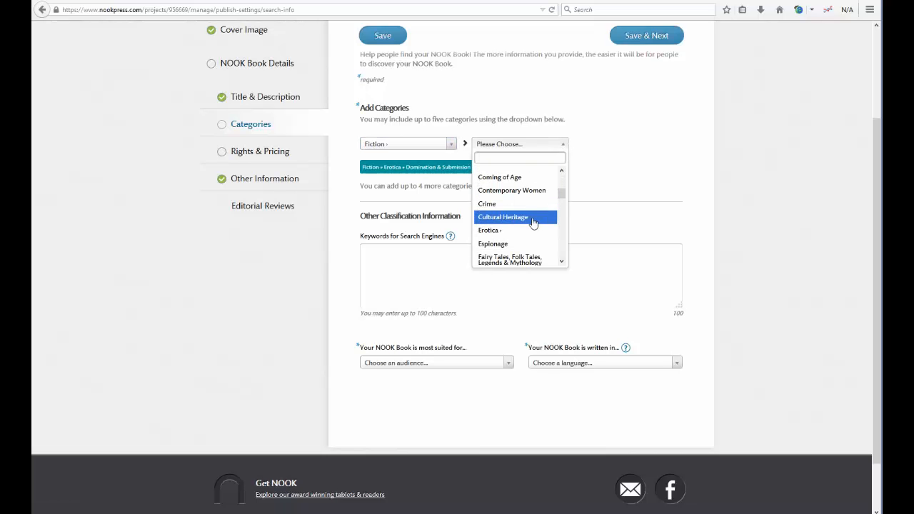
left_click(524, 231)
left_click(652, 145)
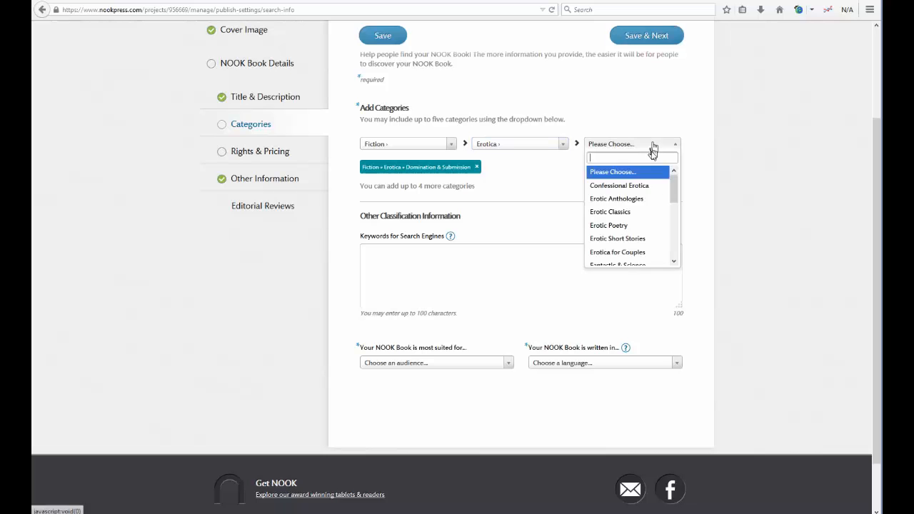
mouse_move(674, 194)
left_mouse_down()
mouse_move(675, 213)
mouse_move(661, 201)
left_mouse_up()
left_click(652, 189)
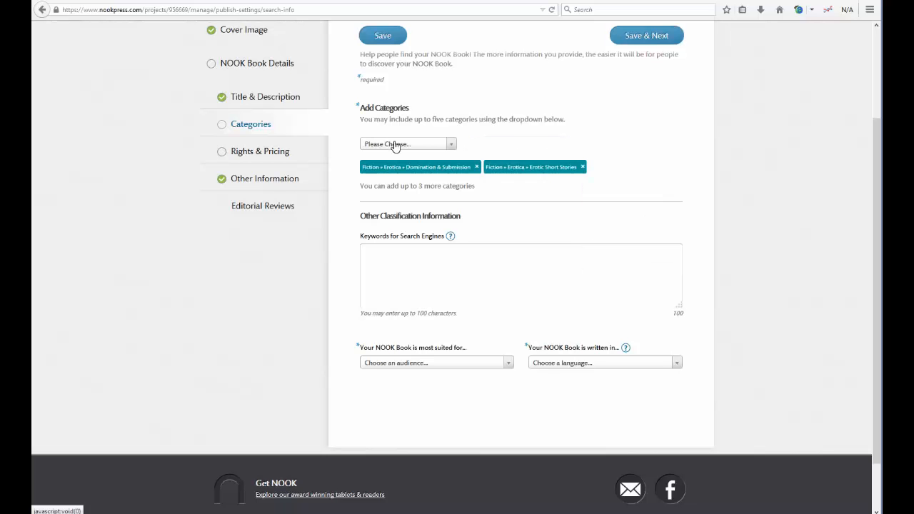
Step: Add Fiction › Erotica › Confessional Erotica as the third category
left_click(388, 145)
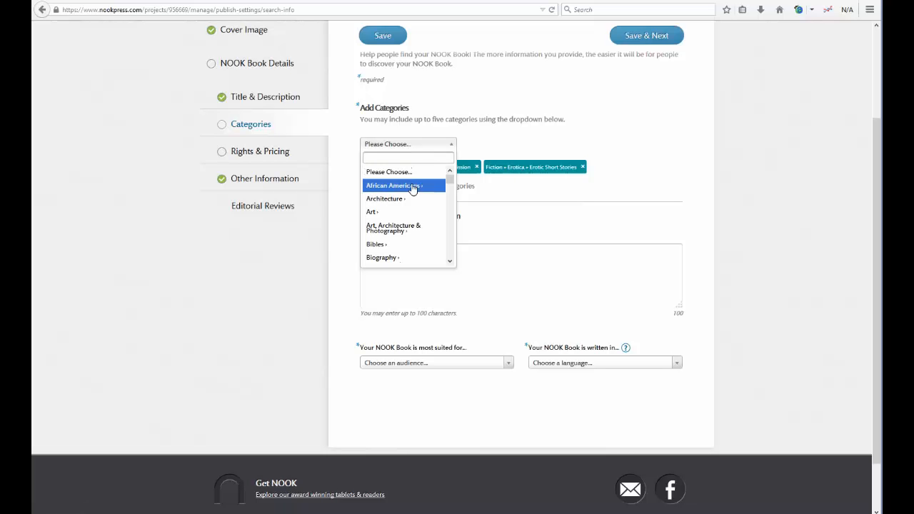
scroll(412, 188, "down", 5)
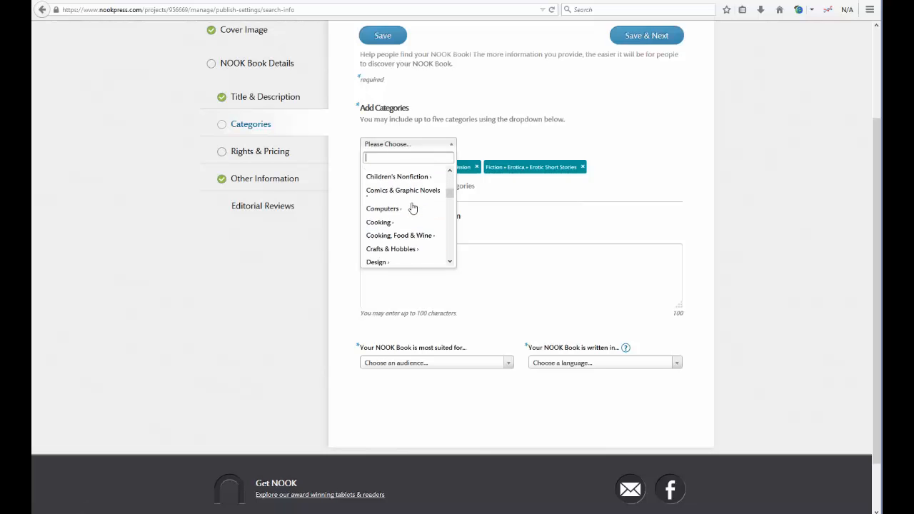
scroll(413, 207, "down", 5)
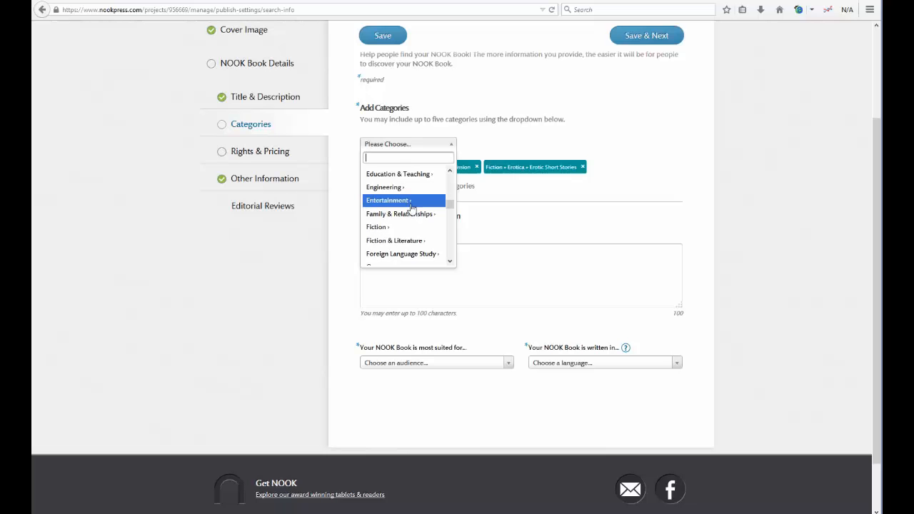
left_click(401, 228)
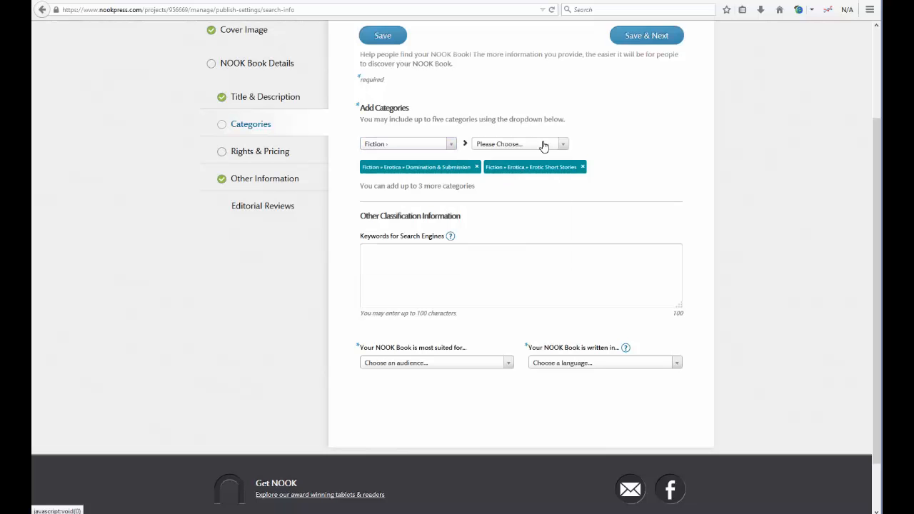
left_click(544, 146)
scroll(519, 212, "down", 2)
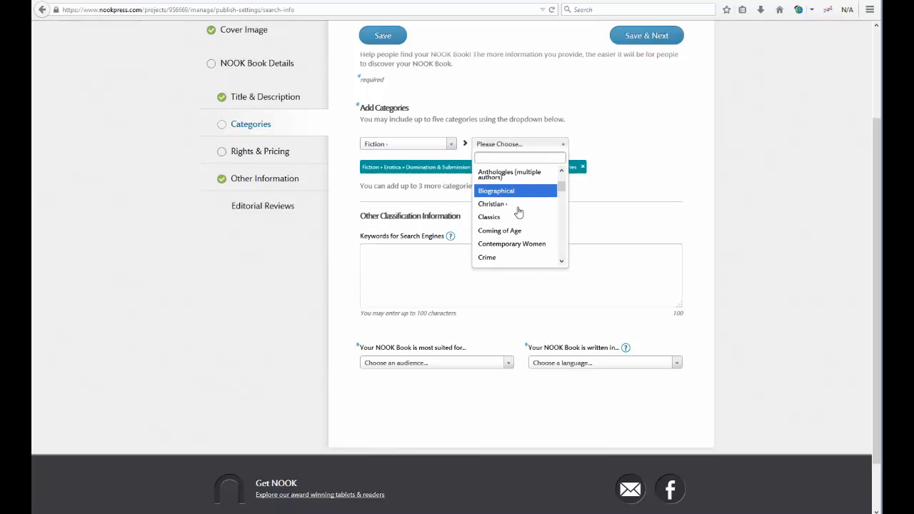
scroll(519, 212, "down", 4)
left_click(519, 208)
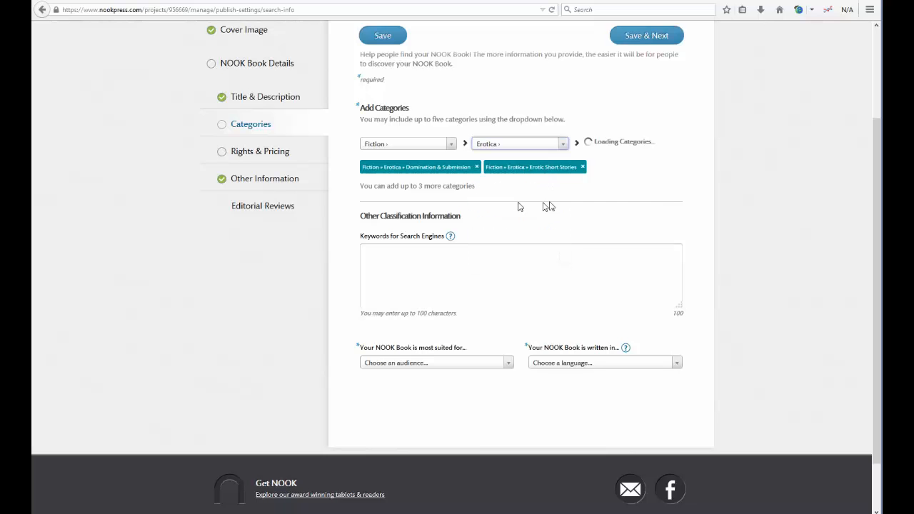
left_click(632, 146)
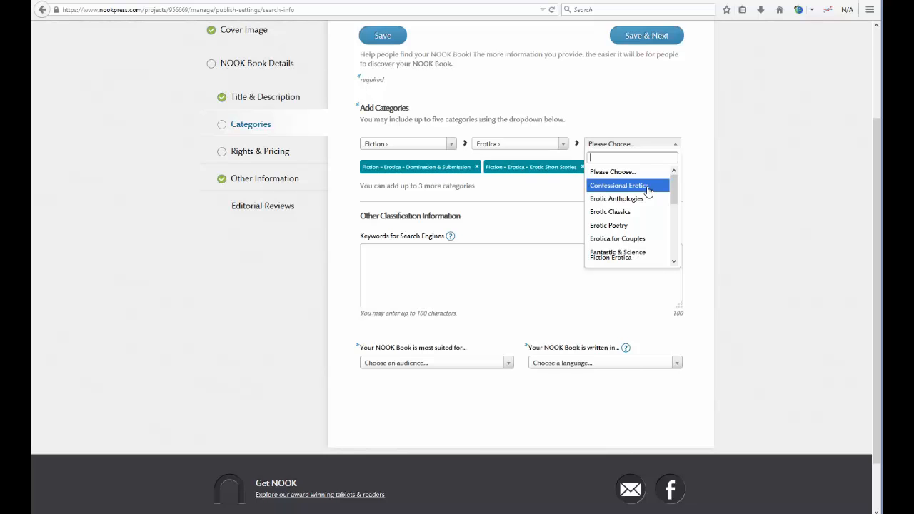
left_click(647, 187)
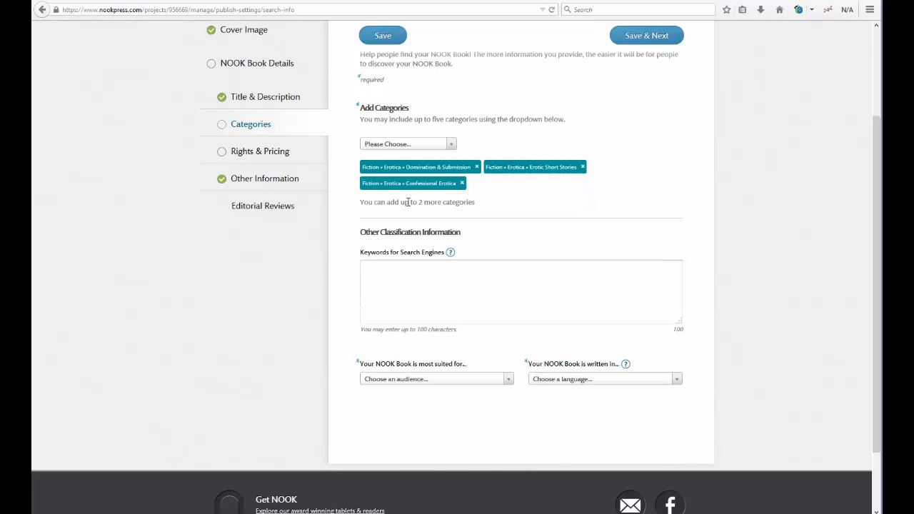
Step: Begin the next category by choosing Fiction as its top level
left_click(408, 145)
scroll(408, 208, "down", 2)
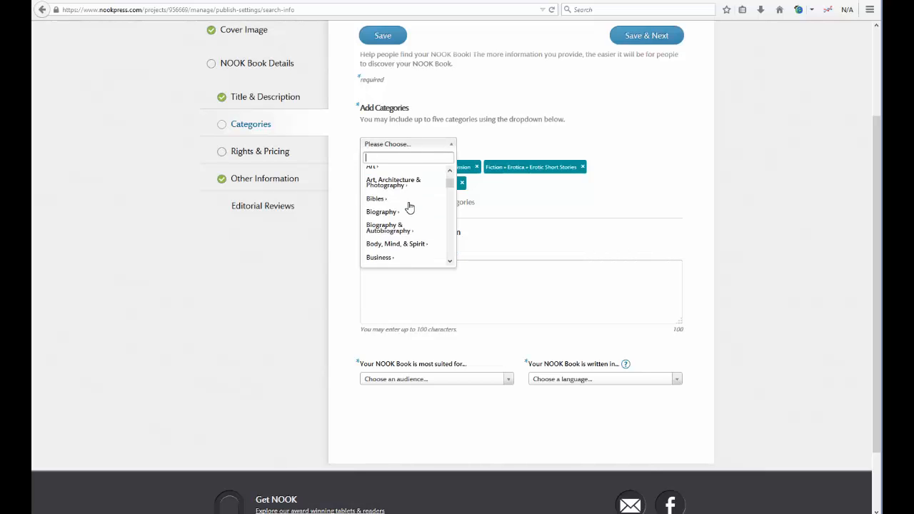
scroll(410, 207, "down", 4)
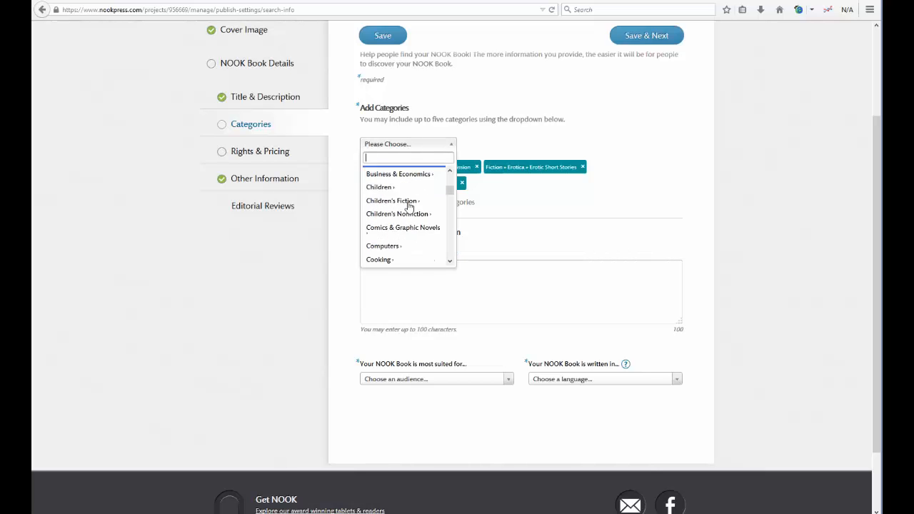
scroll(409, 207, "down", 5)
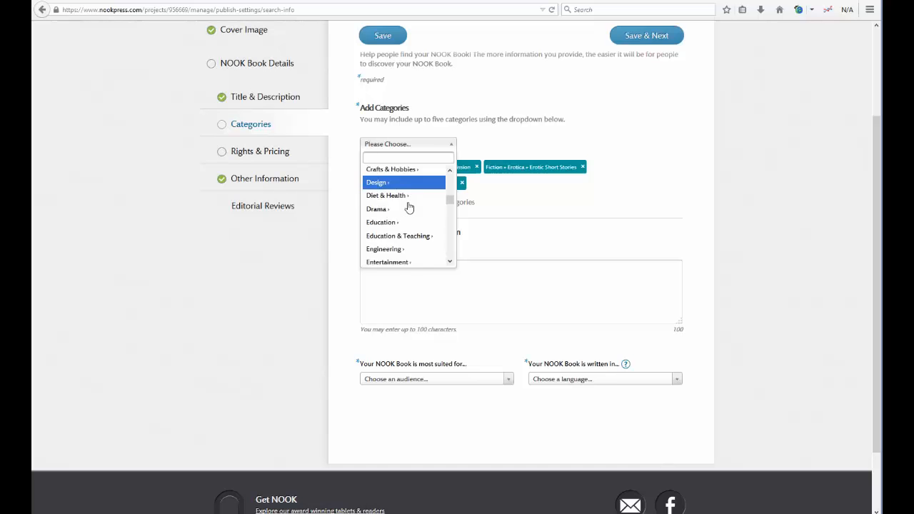
scroll(402, 207, "down", 3)
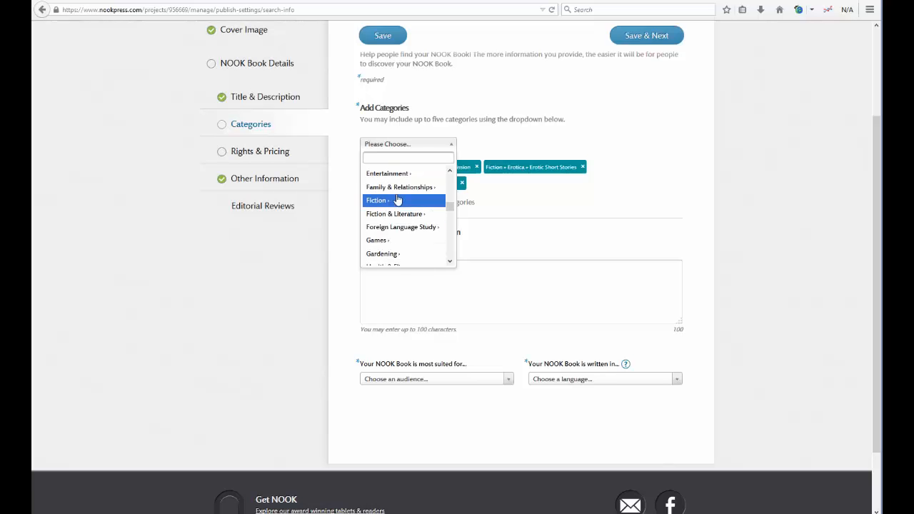
left_click(402, 201)
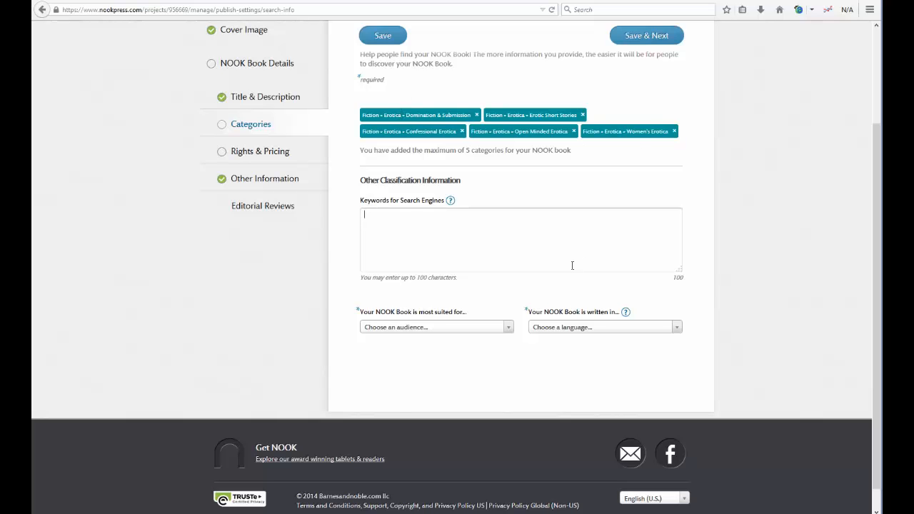
Step: Paste the keyword list into Keywords for Search Engines and complete the cut-off last word as 'sex'
right_click(421, 217)
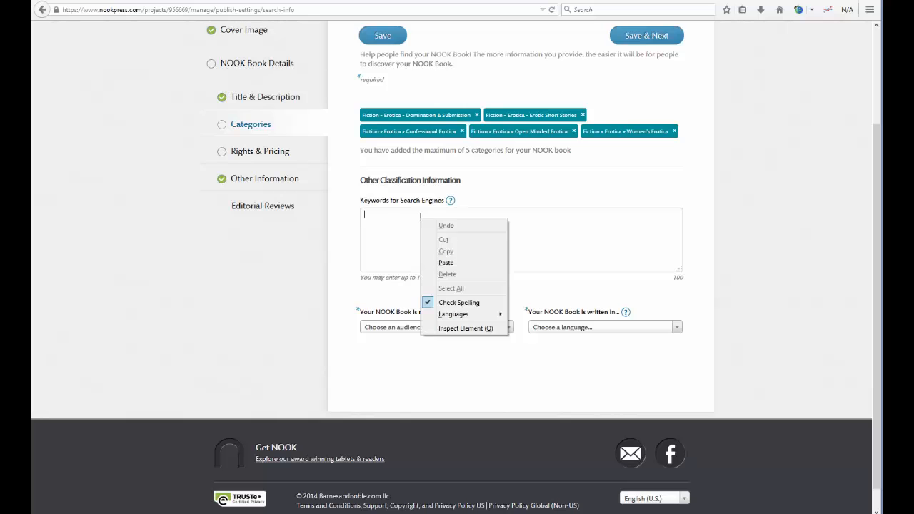
left_click(448, 262)
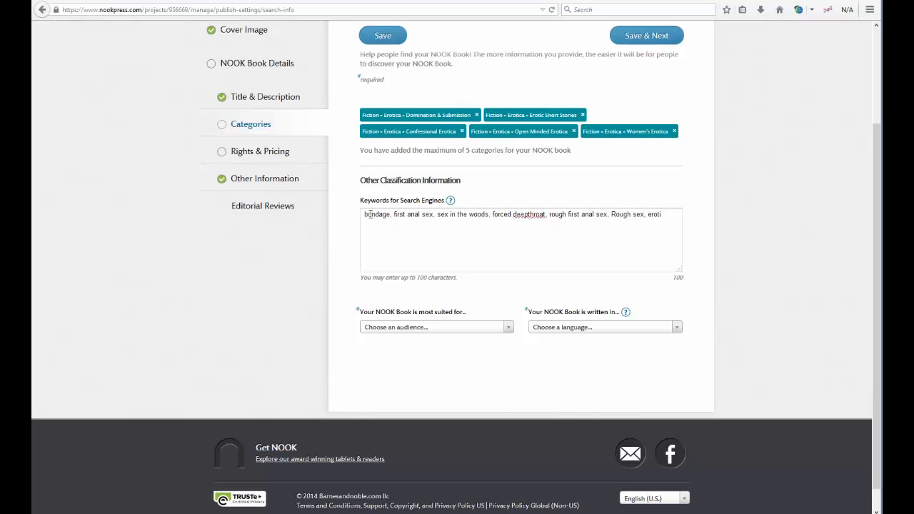
double_click(666, 215)
type("sex")
Step: Set the intended audience to Mature Audiences Only and the language to English
left_click(397, 333)
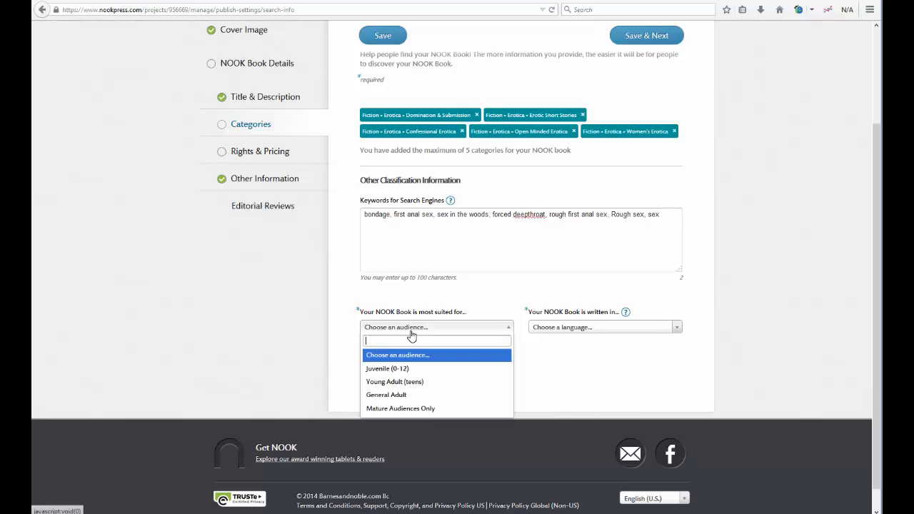
left_click(416, 410)
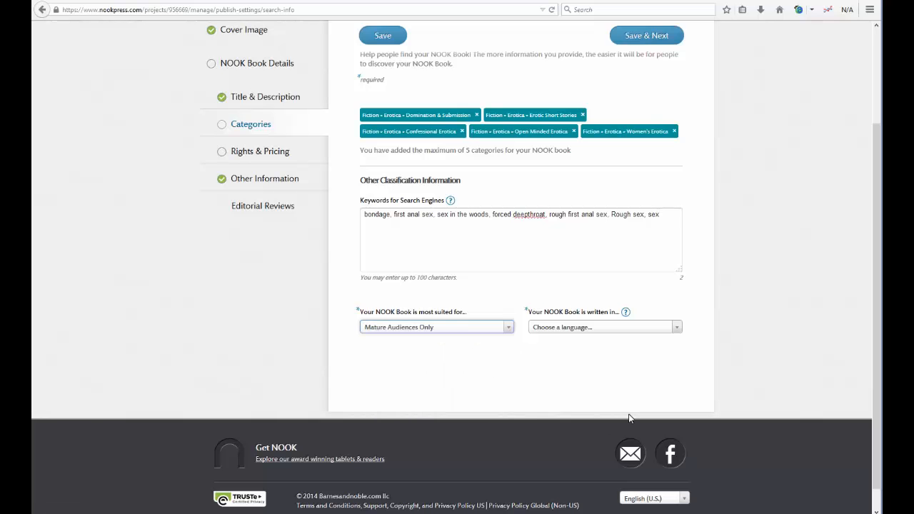
left_click(604, 329)
left_click(547, 370)
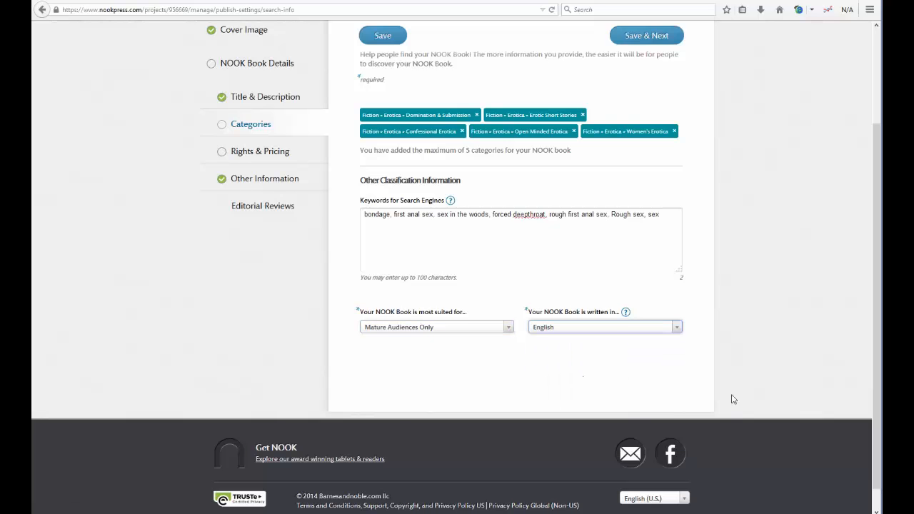
scroll(755, 398, "up", 3)
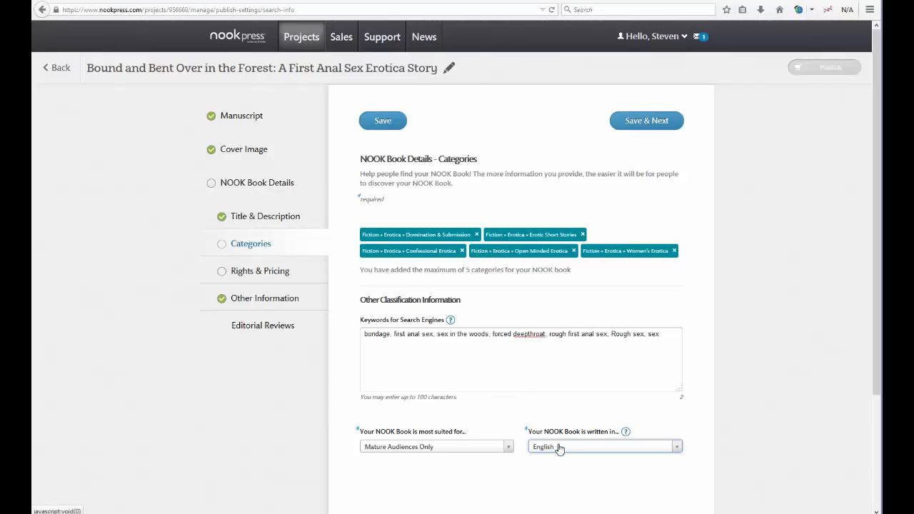
Step: On Rights & Pricing, set DRM encryption to Yes and bring up the USD list-price suggestions
left_click(643, 120)
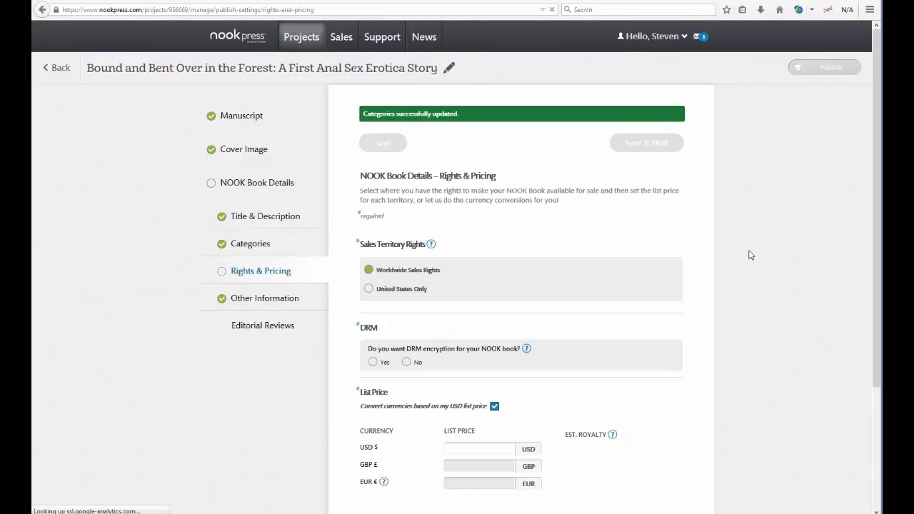
scroll(759, 260, "down", 3)
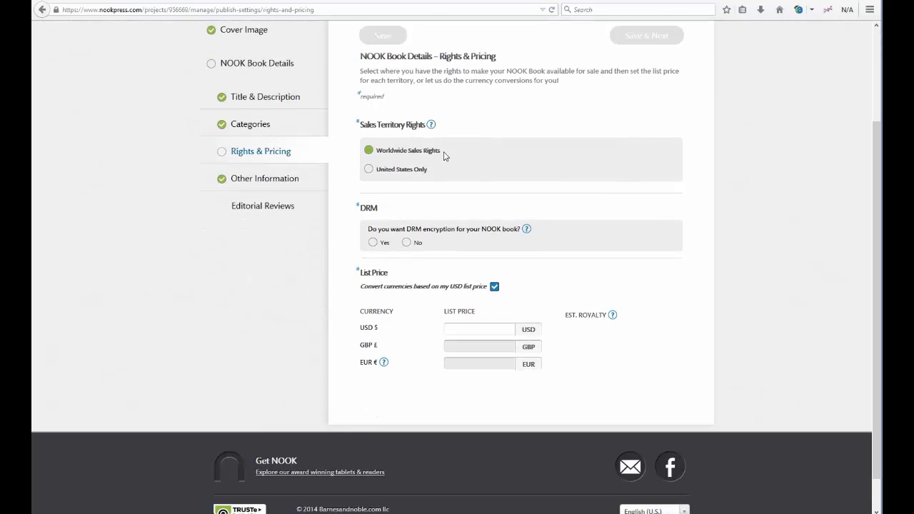
scroll(443, 151, "down", 1)
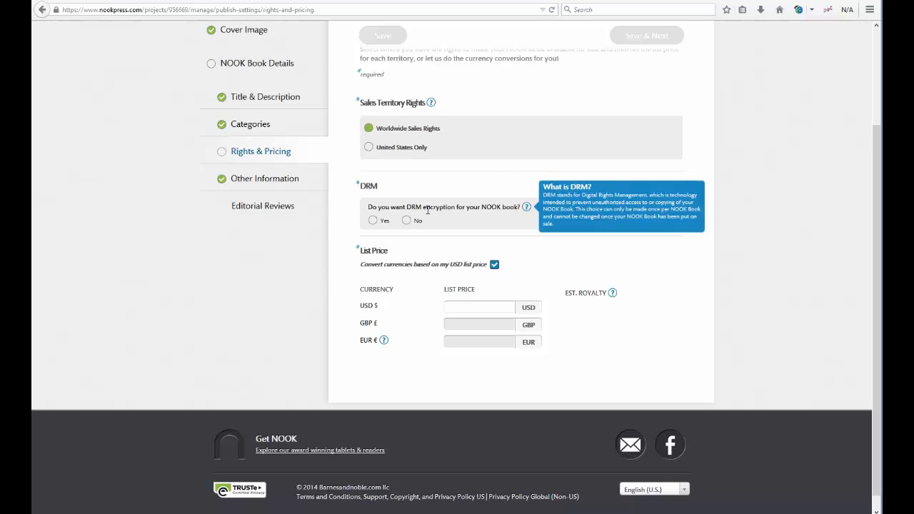
mouse_move(525, 209)
left_click(373, 221)
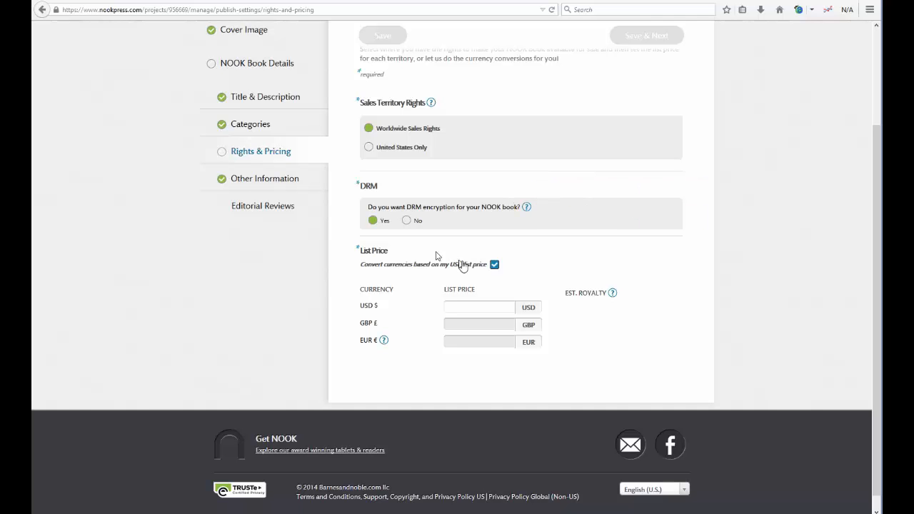
left_click(493, 307)
left_click(461, 305)
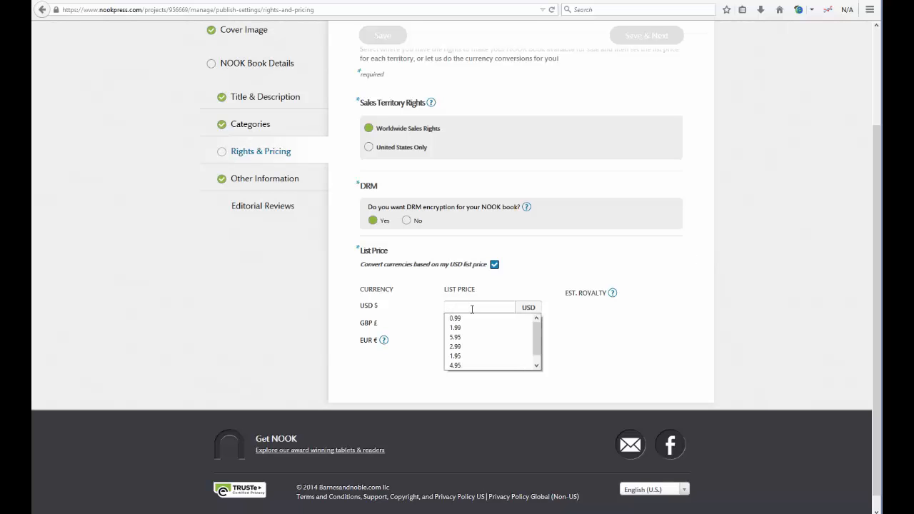
left_click(472, 320)
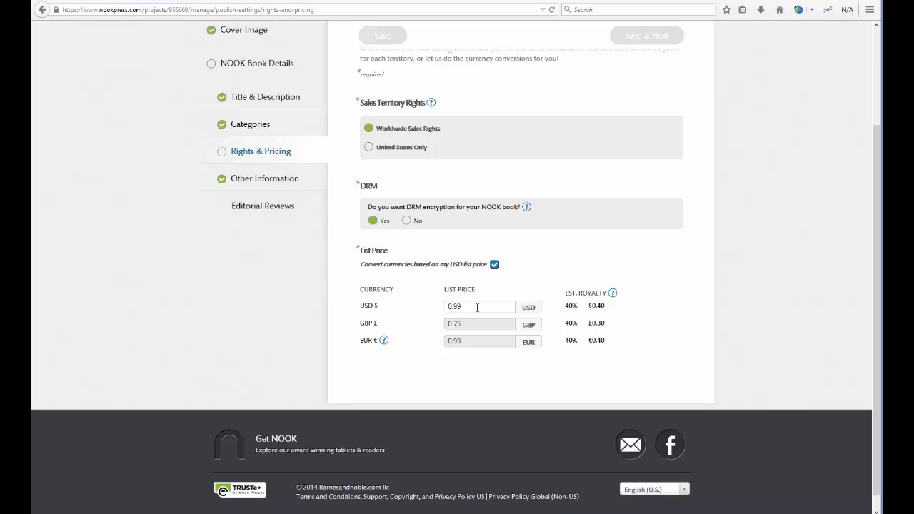
left_click_drag(477, 307, 438, 309)
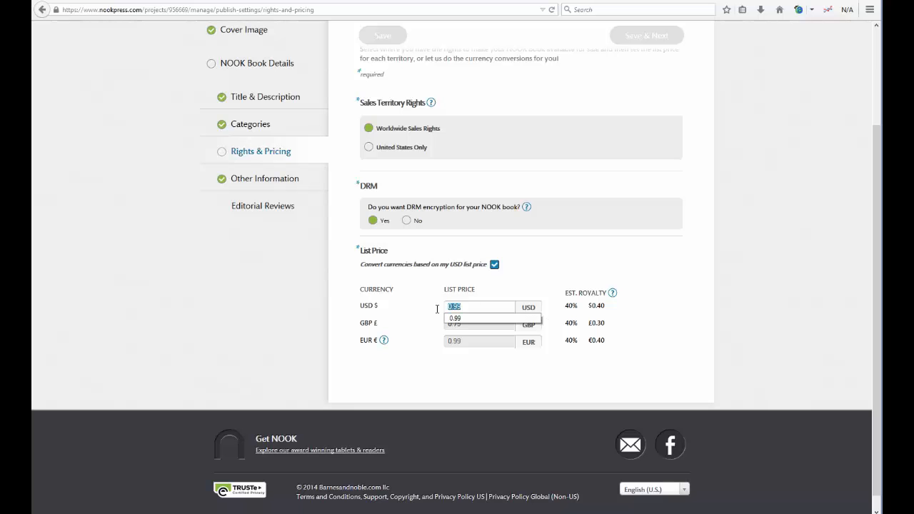
left_click(614, 326)
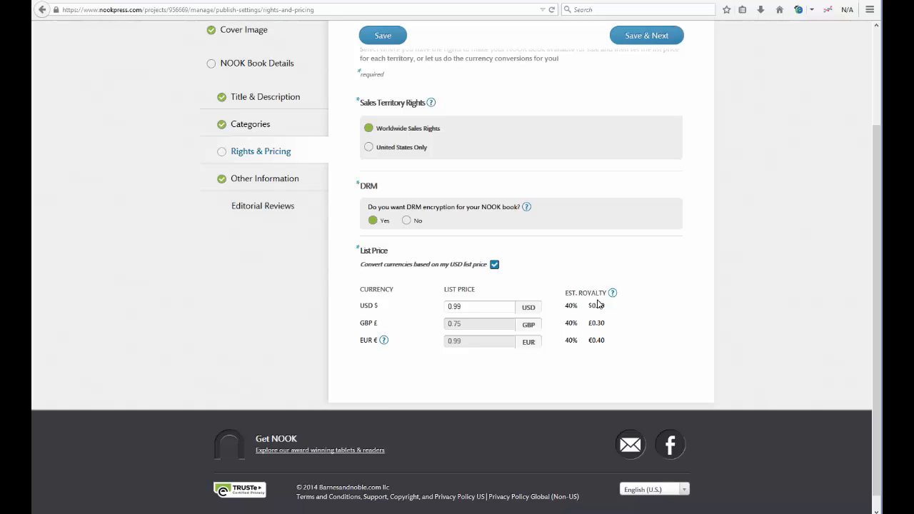
double_click(452, 308)
key("BackSpace")
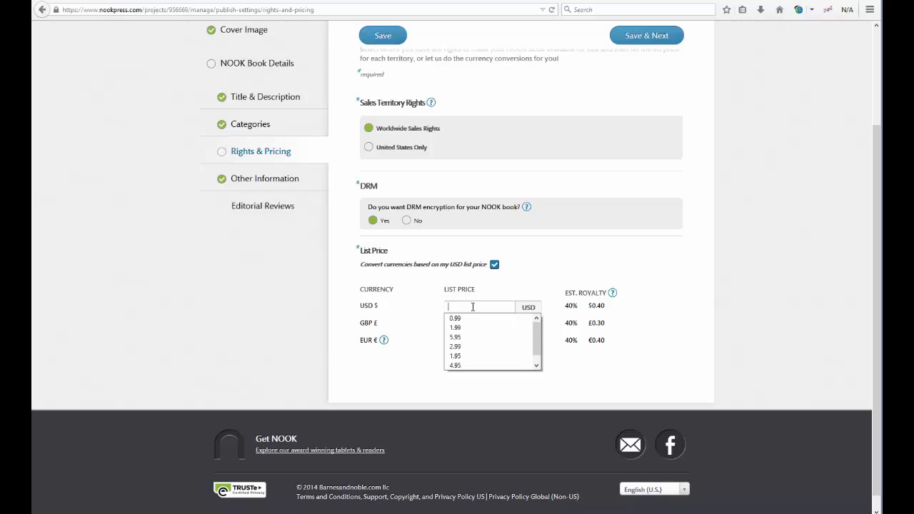
left_click(470, 347)
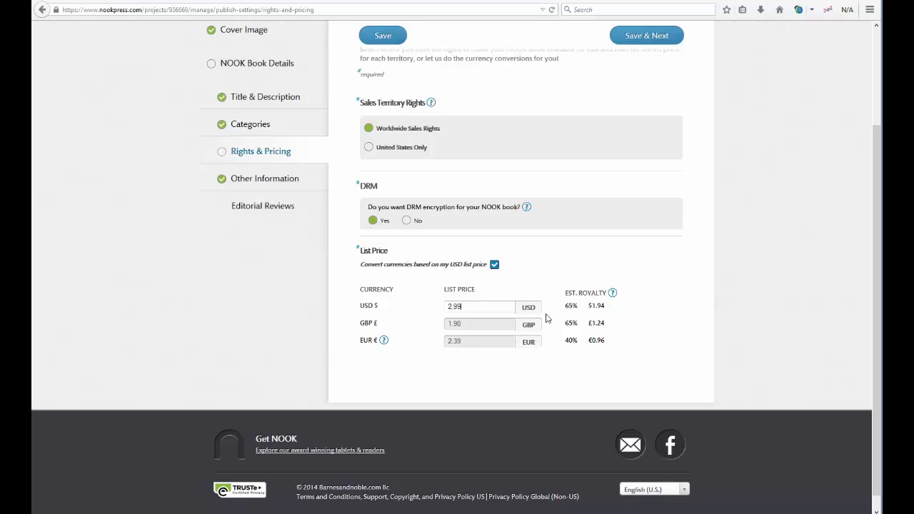
mouse_move(578, 307)
left_mouse_down()
mouse_move(566, 308)
mouse_move(579, 308)
left_mouse_up()
left_click(581, 310)
left_click_drag(475, 307, 424, 305)
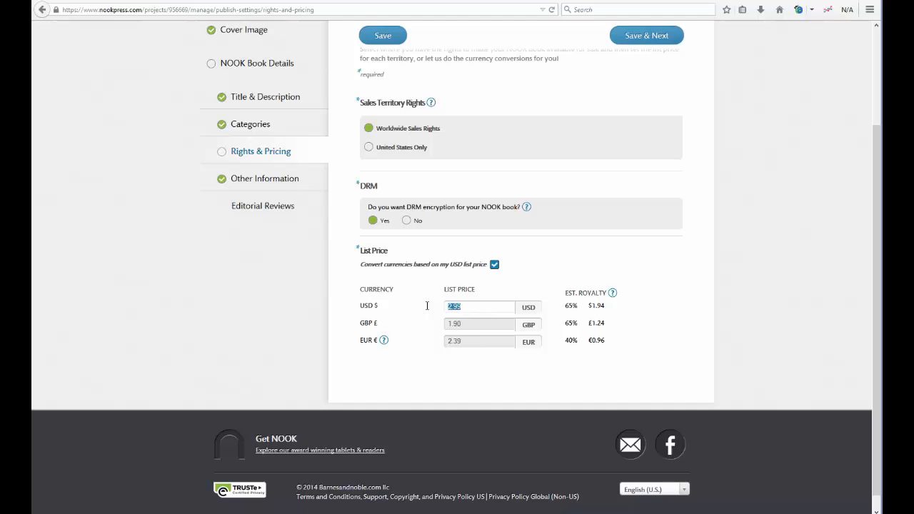
key("BackSpace")
left_click(470, 306)
left_click(470, 322)
Step: Scroll back up the page toward the Save & Next button to reach Other Information
scroll(650, 330, "up", 2)
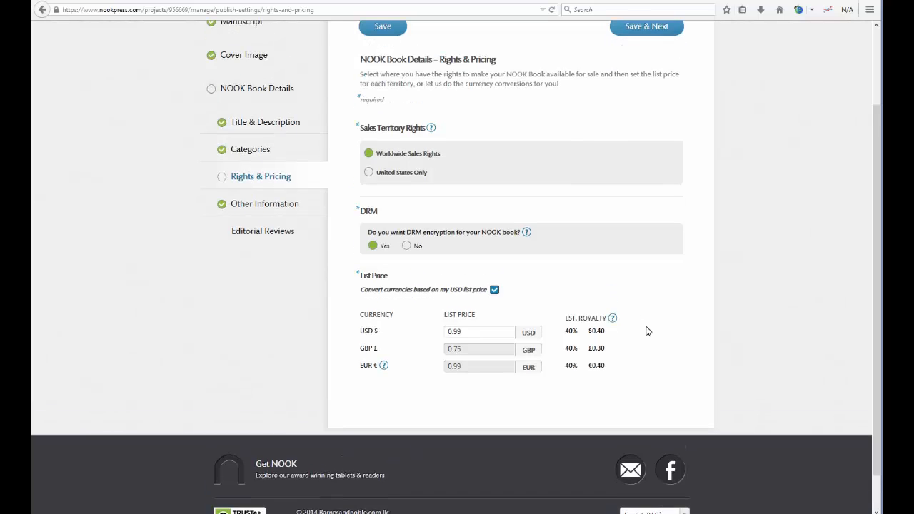
scroll(681, 348, "up", 2)
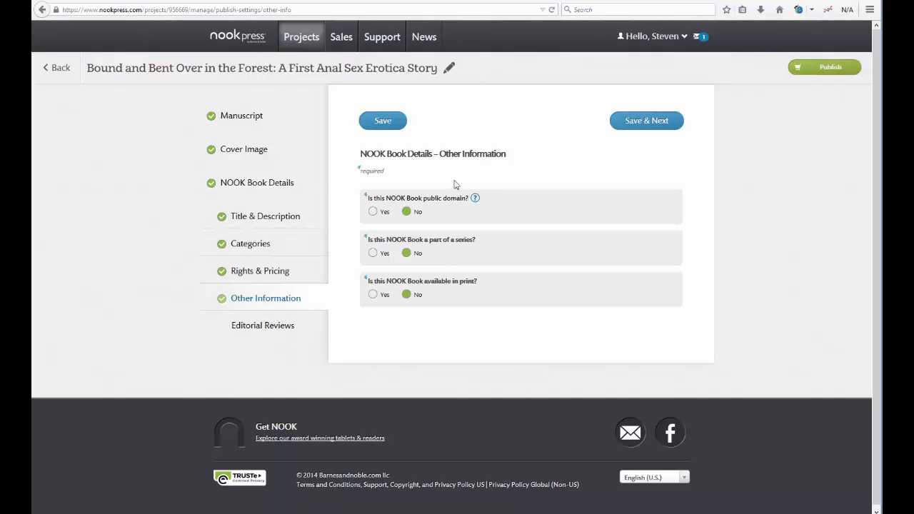
Step: Keep the series question answered No and submit the book with the Publish button
left_click(373, 254)
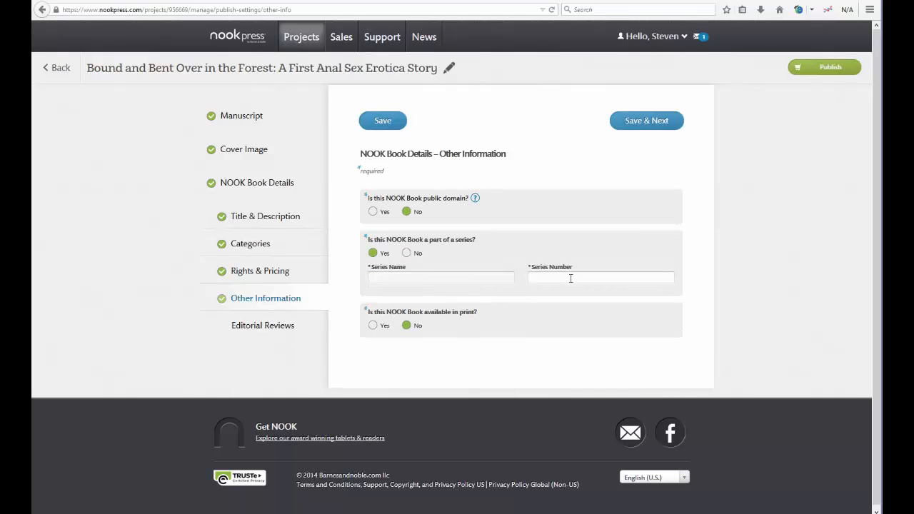
left_click(565, 278)
left_click(407, 253)
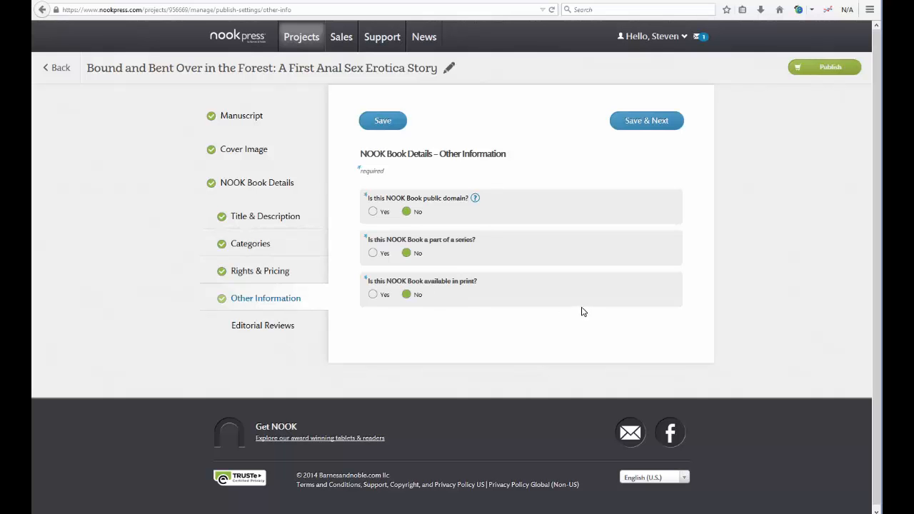
left_click(824, 72)
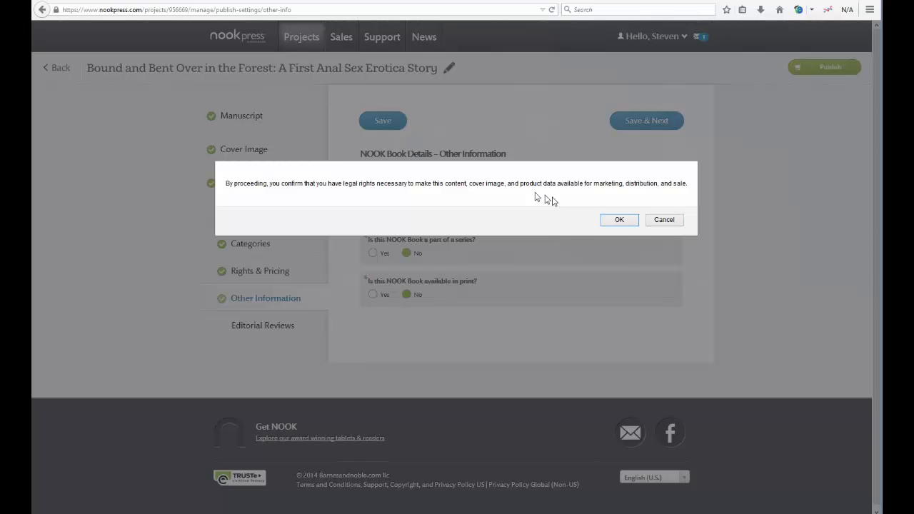
Step: Confirm holding the legal rights to the content, cover and product data
left_click(619, 221)
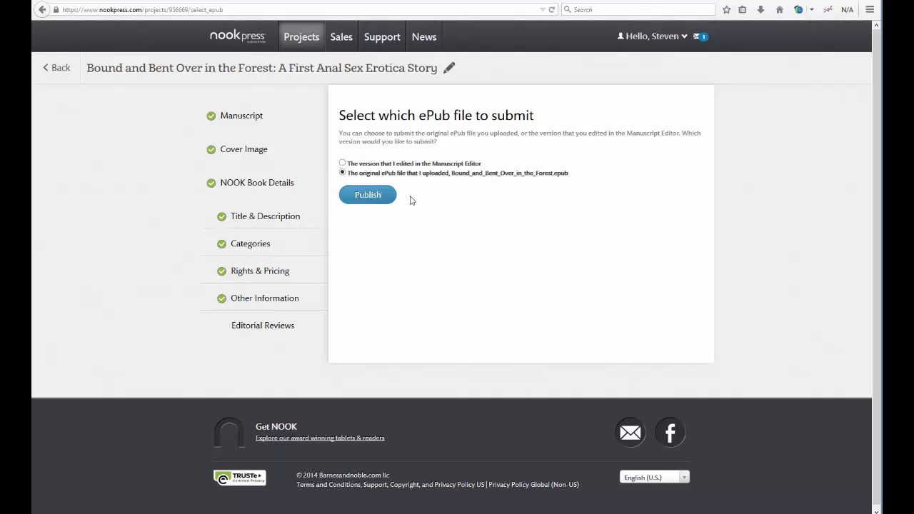
Step: Publish the original uploaded Bound_and_Bent_Over_in_the_Forest.epub rather than the edited version
left_click(367, 195)
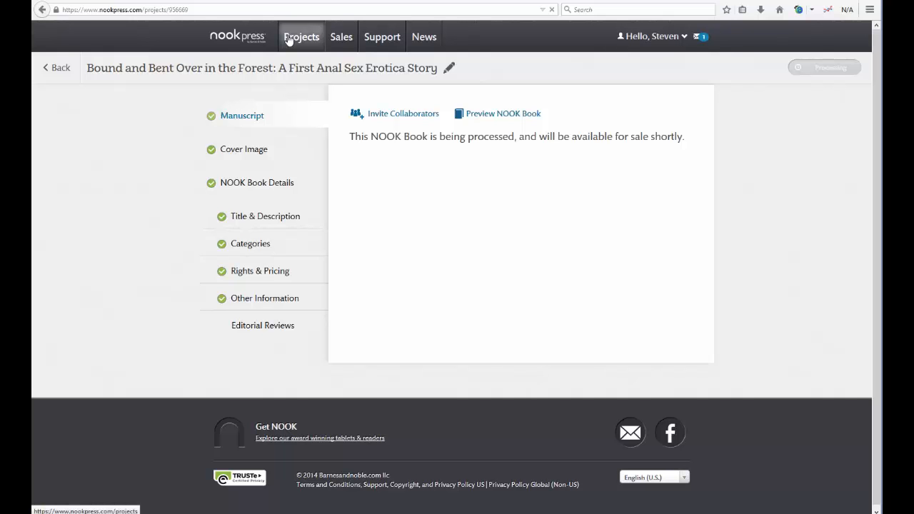
Step: Show page 8 of the Projects list and look over the new book listed at $0.99
left_click(289, 40)
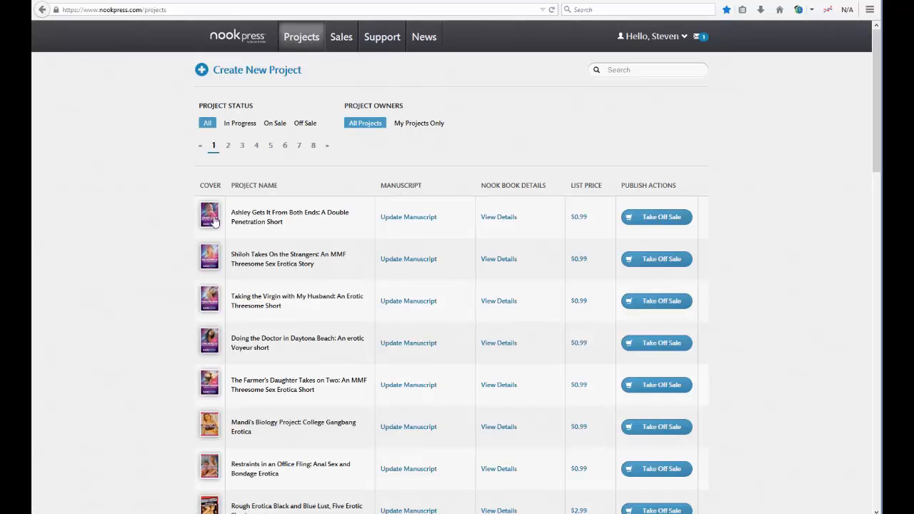
left_click(314, 149)
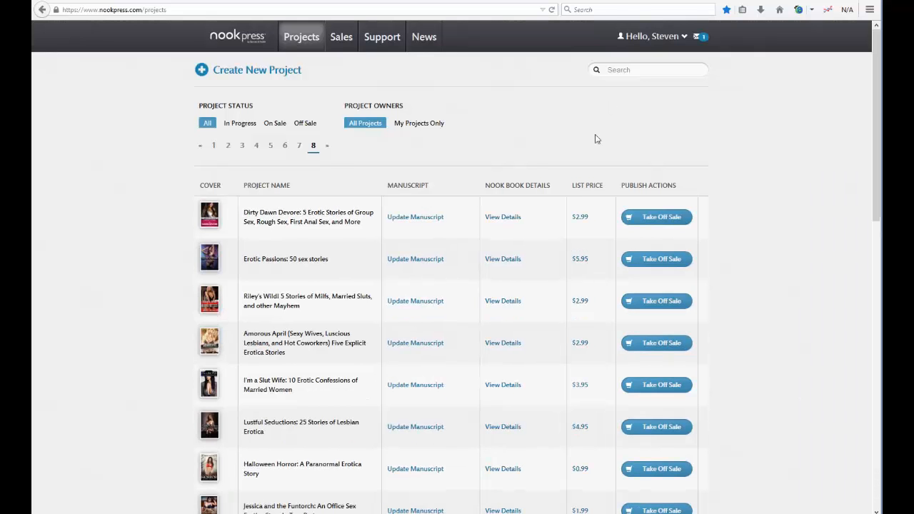
left_click_drag(879, 46, 878, 318)
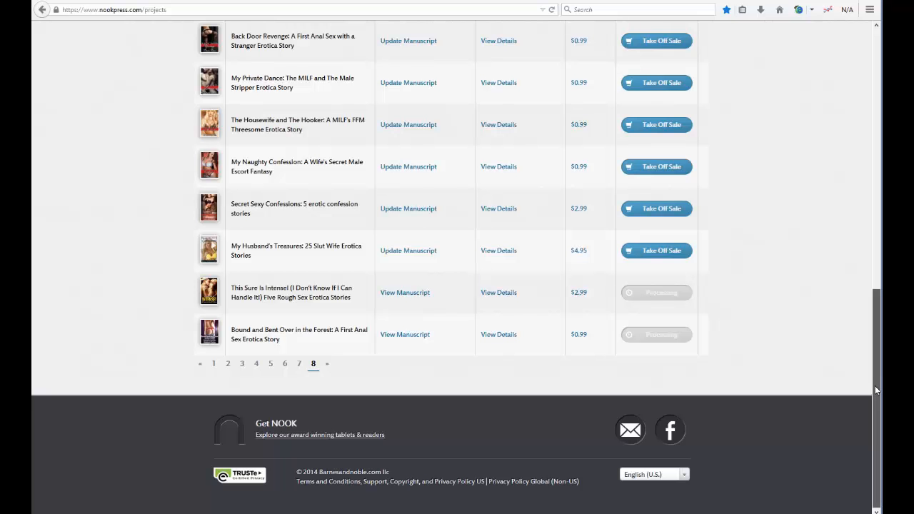
left_click_drag(875, 390, 858, 94)
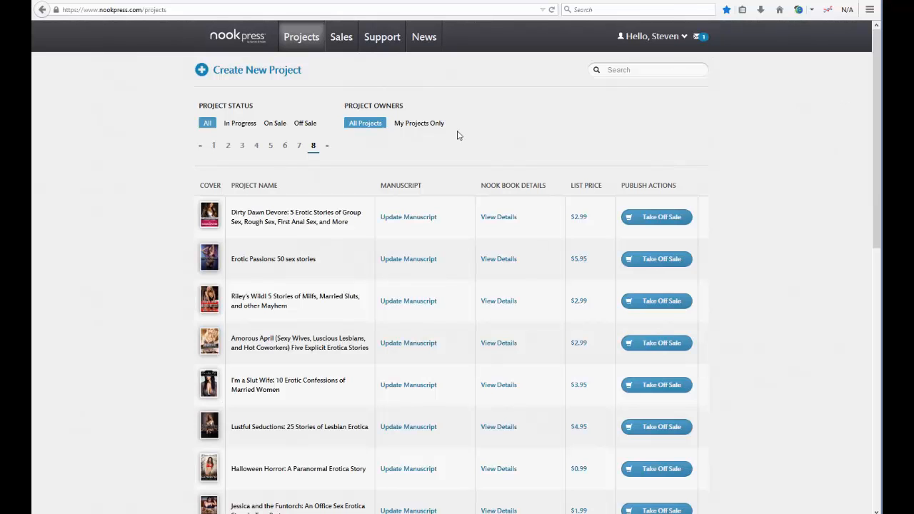
Step: Dismiss the December 17, 2014 manuscript-uploaded notice from the notifications
left_click(704, 39)
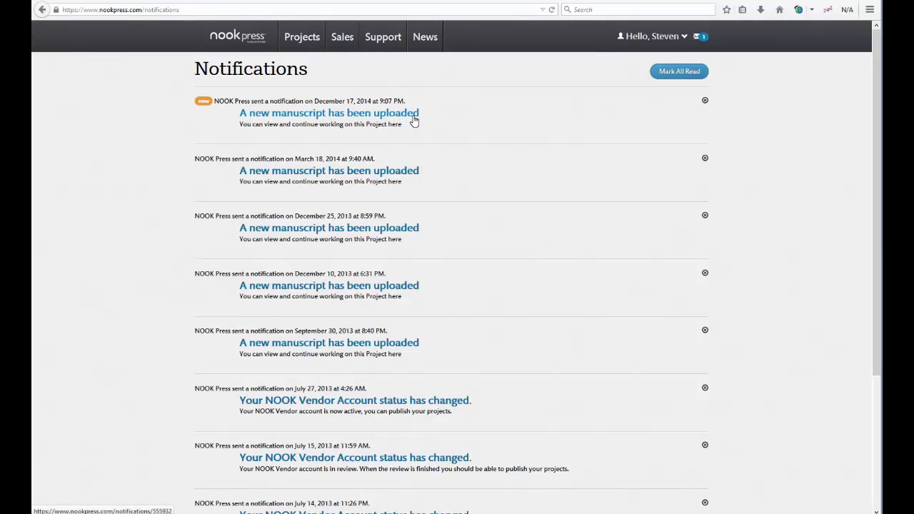
left_click(705, 102)
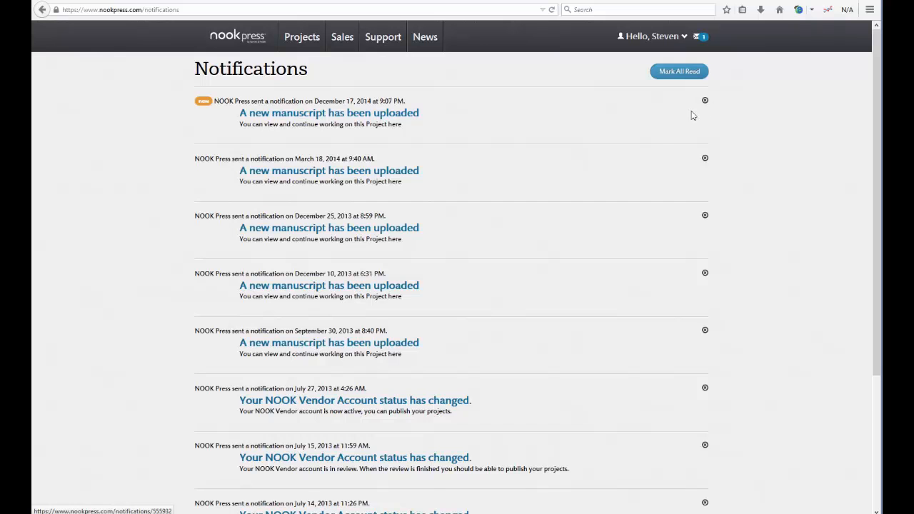
Step: Switch the Sales chart to Your Royalty, showing $466.27 in July down to $172.85 in December
left_click(338, 42)
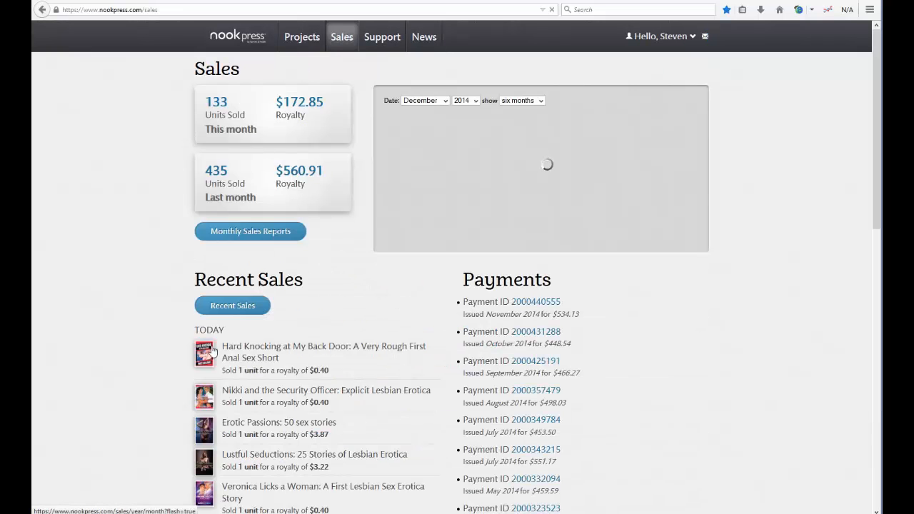
scroll(132, 290, "down", 5)
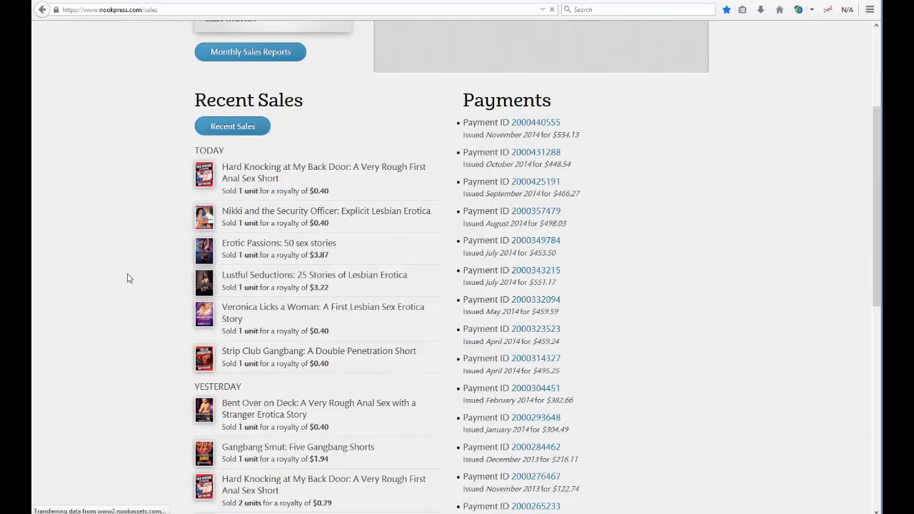
scroll(128, 279, "down", 5)
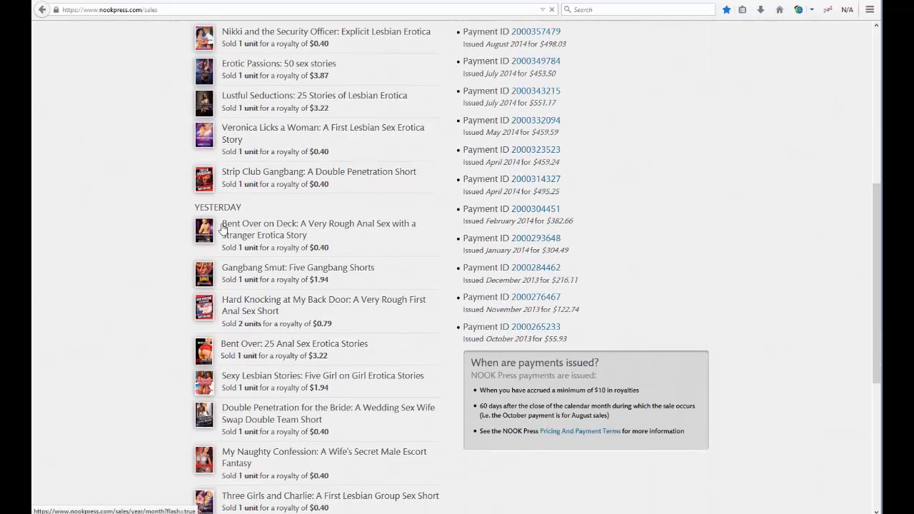
scroll(689, 304, "up", 5)
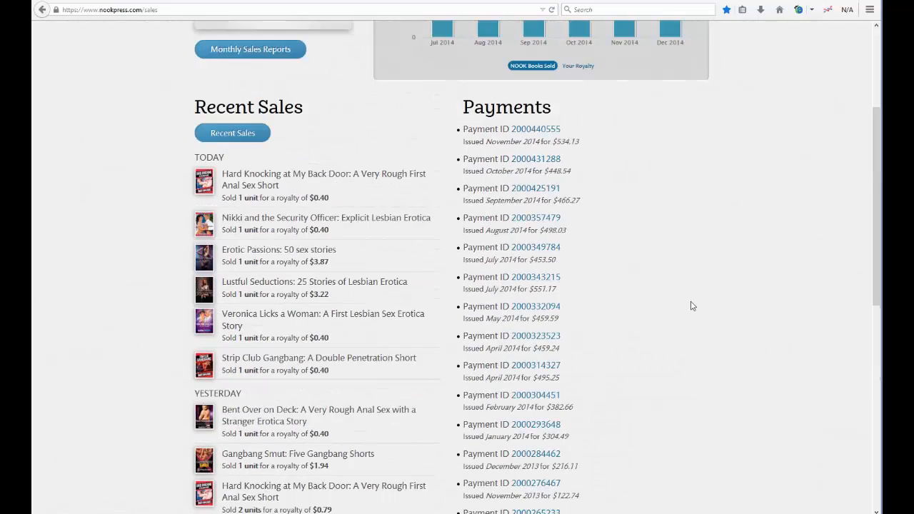
scroll(691, 306, "up", 5)
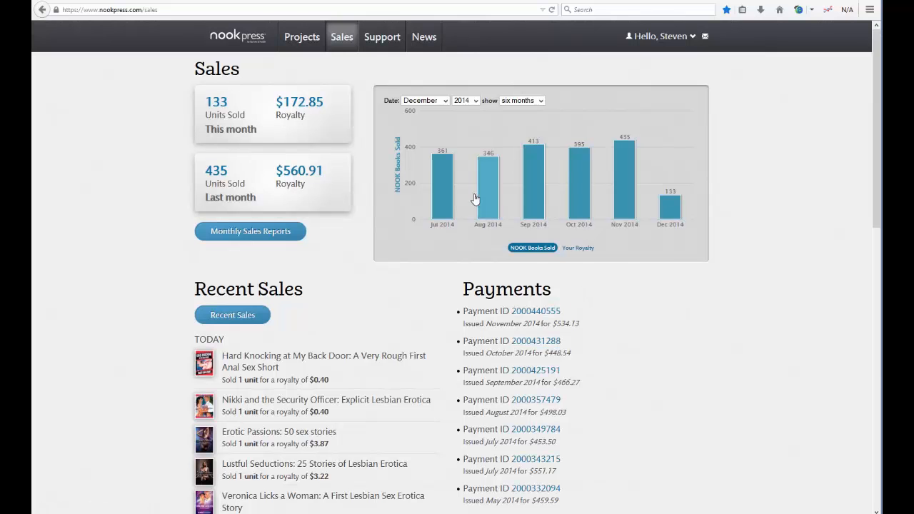
left_click(578, 249)
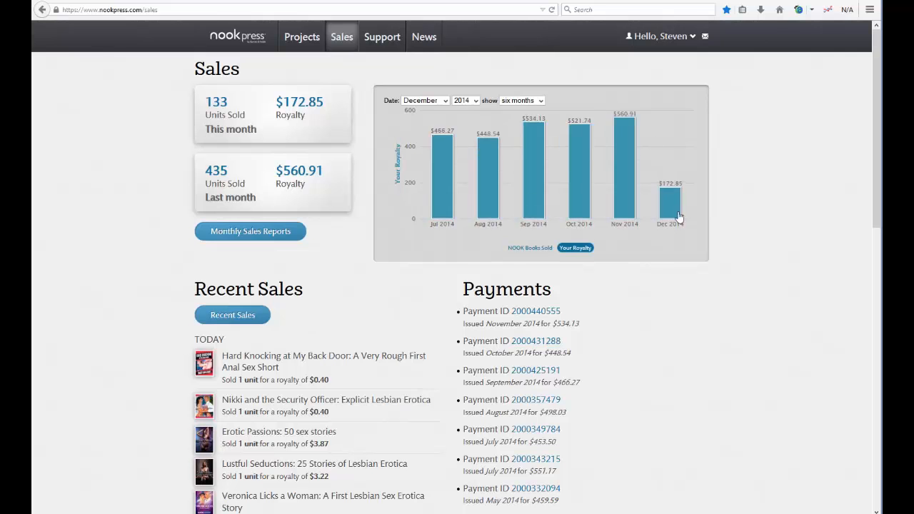